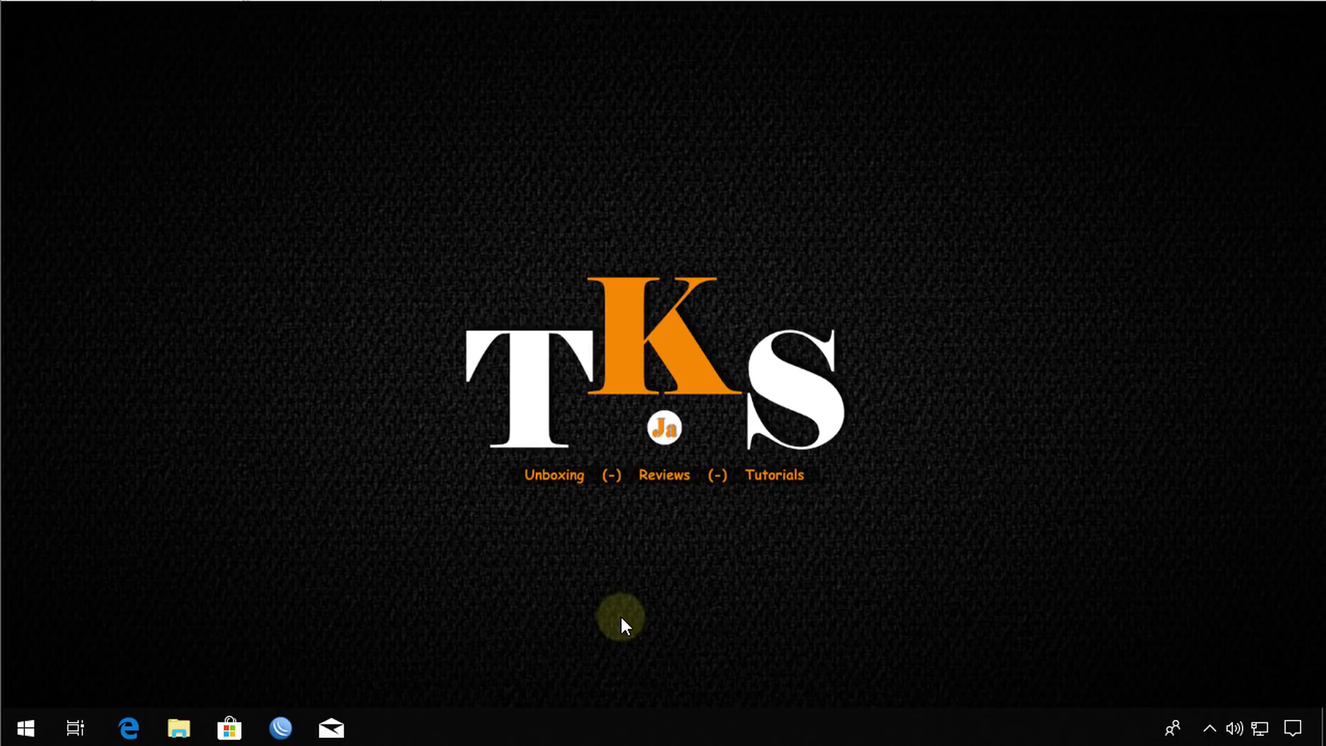
# Launch WinBox from the taskbar and switch its login window to Advanced Mode.
pyautogui.click(279, 728)
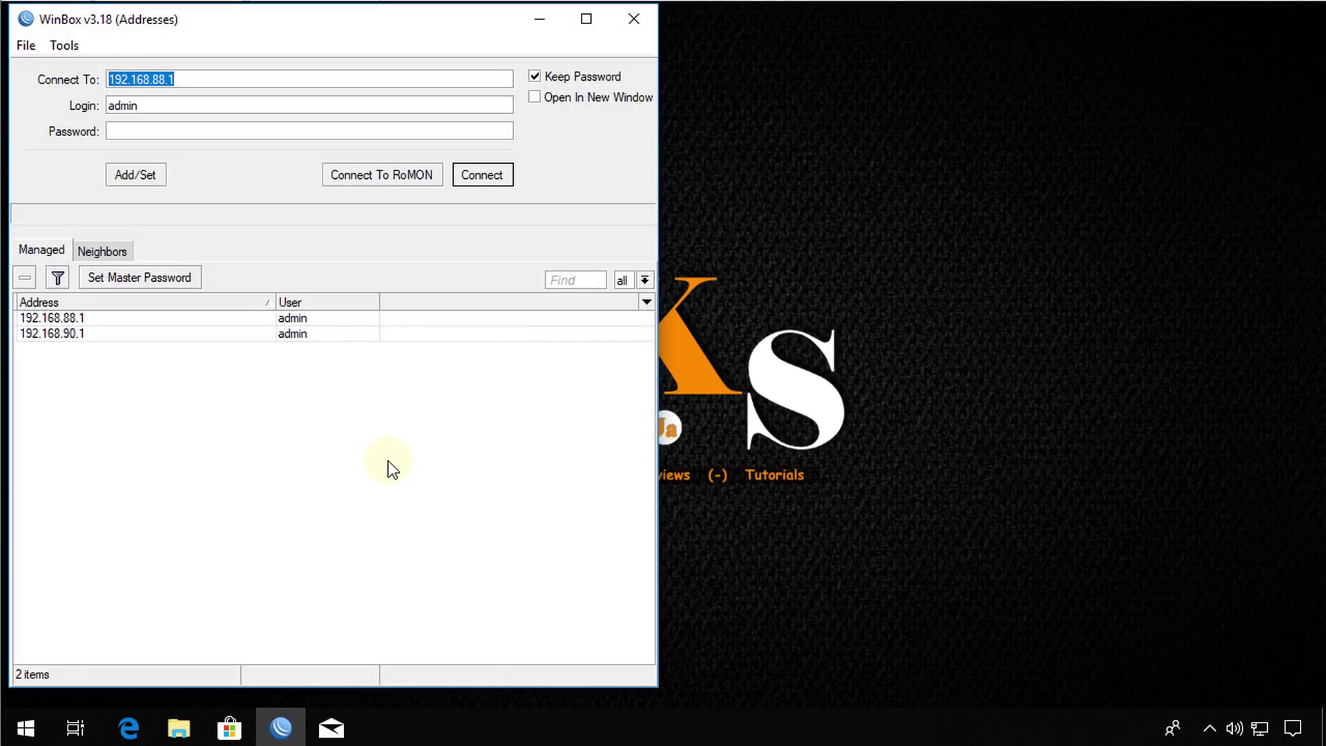
pyautogui.click(75, 54)
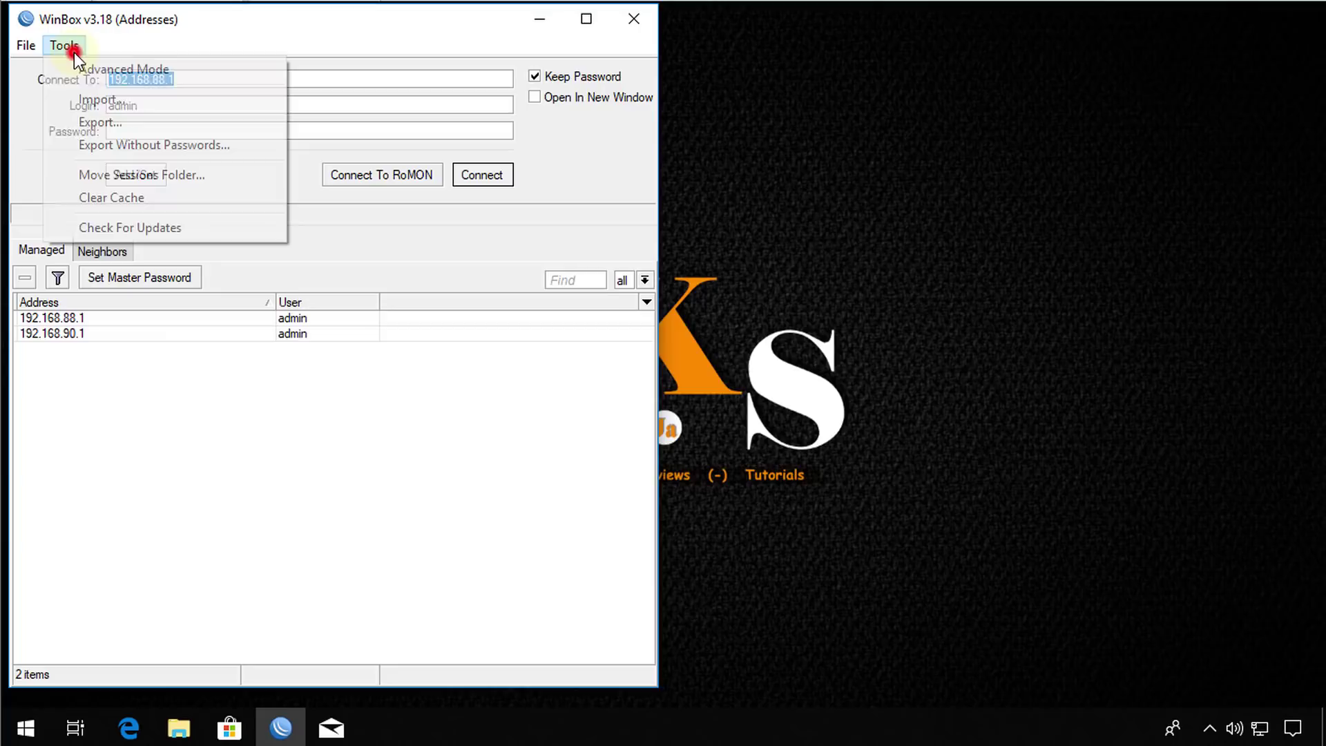
pyautogui.click(191, 76)
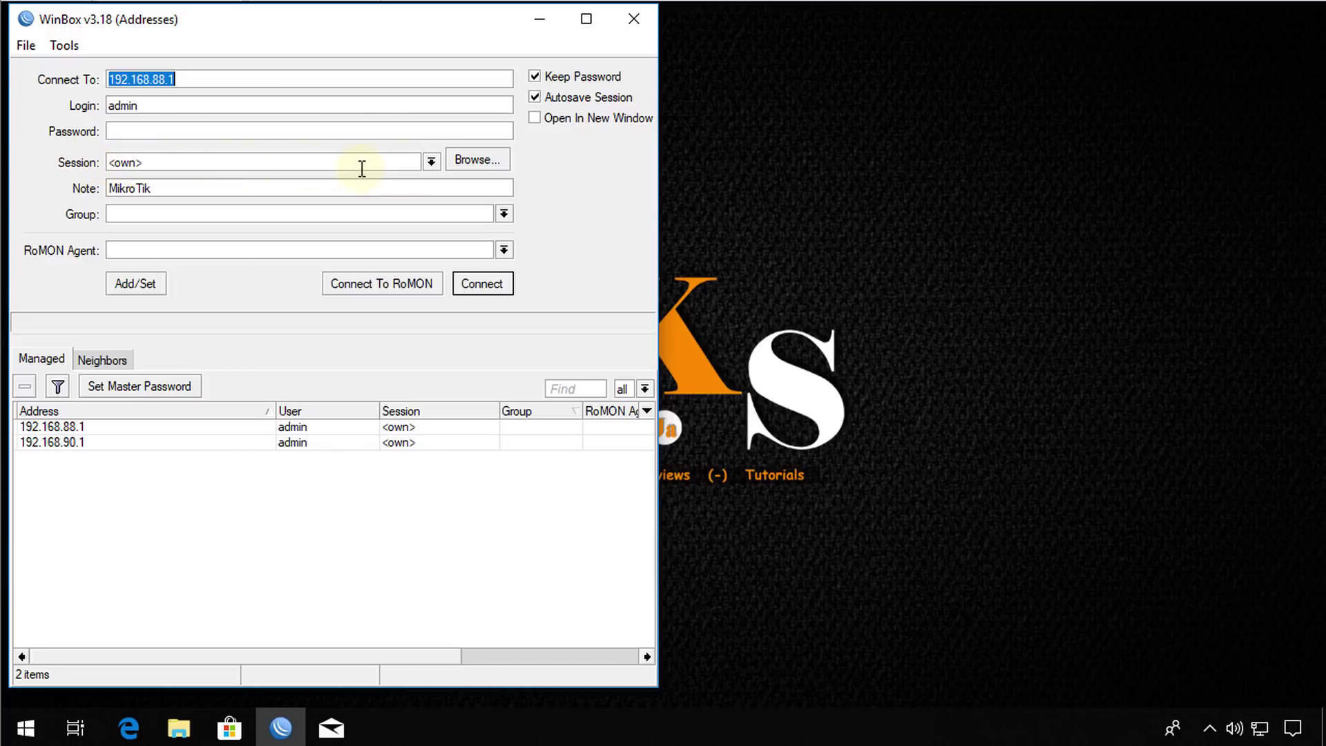
# Connect to 192.168.88.1 and open the Bridge ports window near the top.
pyautogui.click(87, 429)
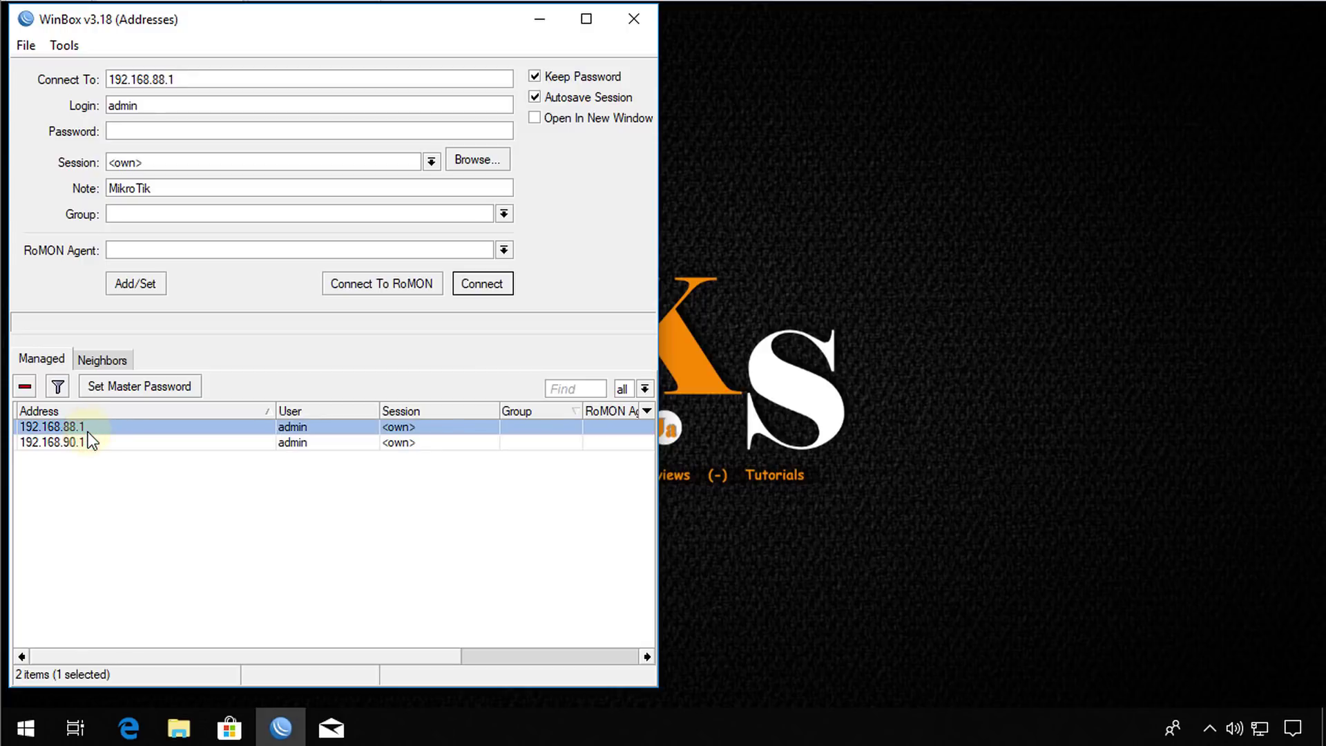
pyautogui.click(487, 285)
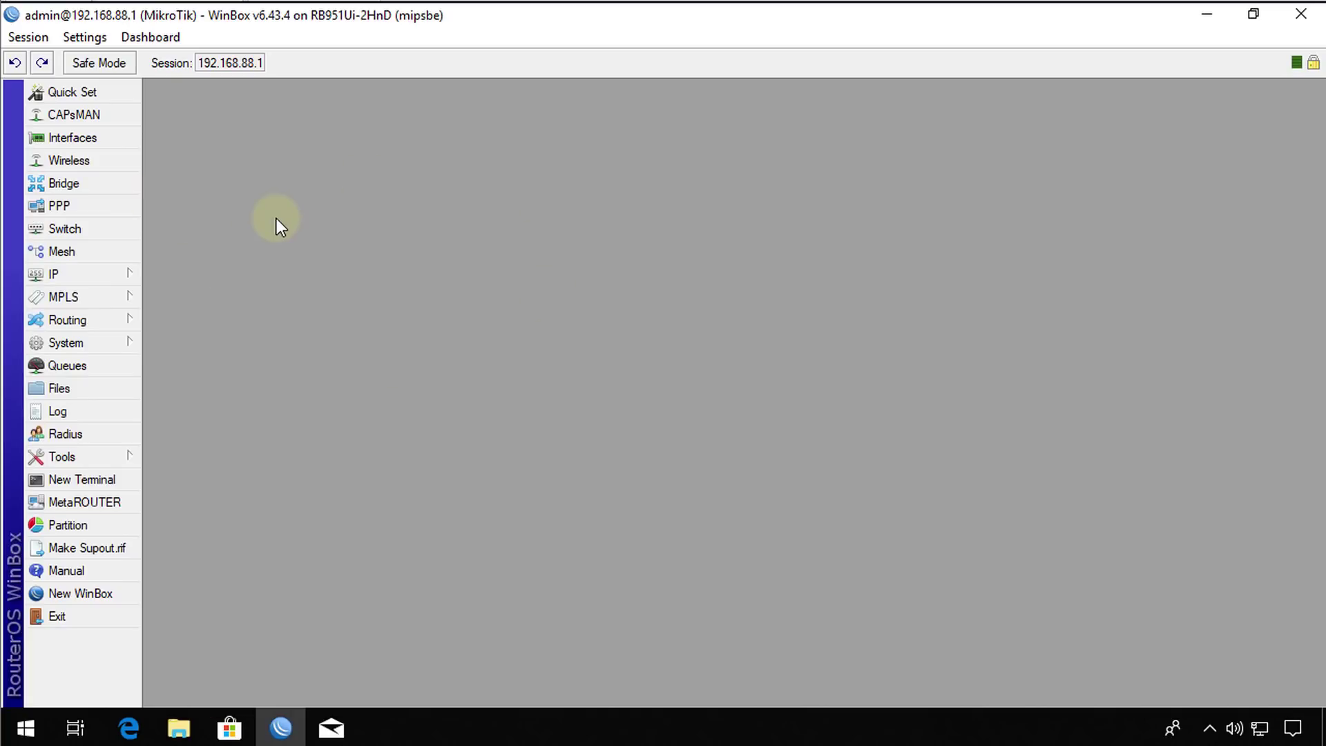
pyautogui.click(88, 186)
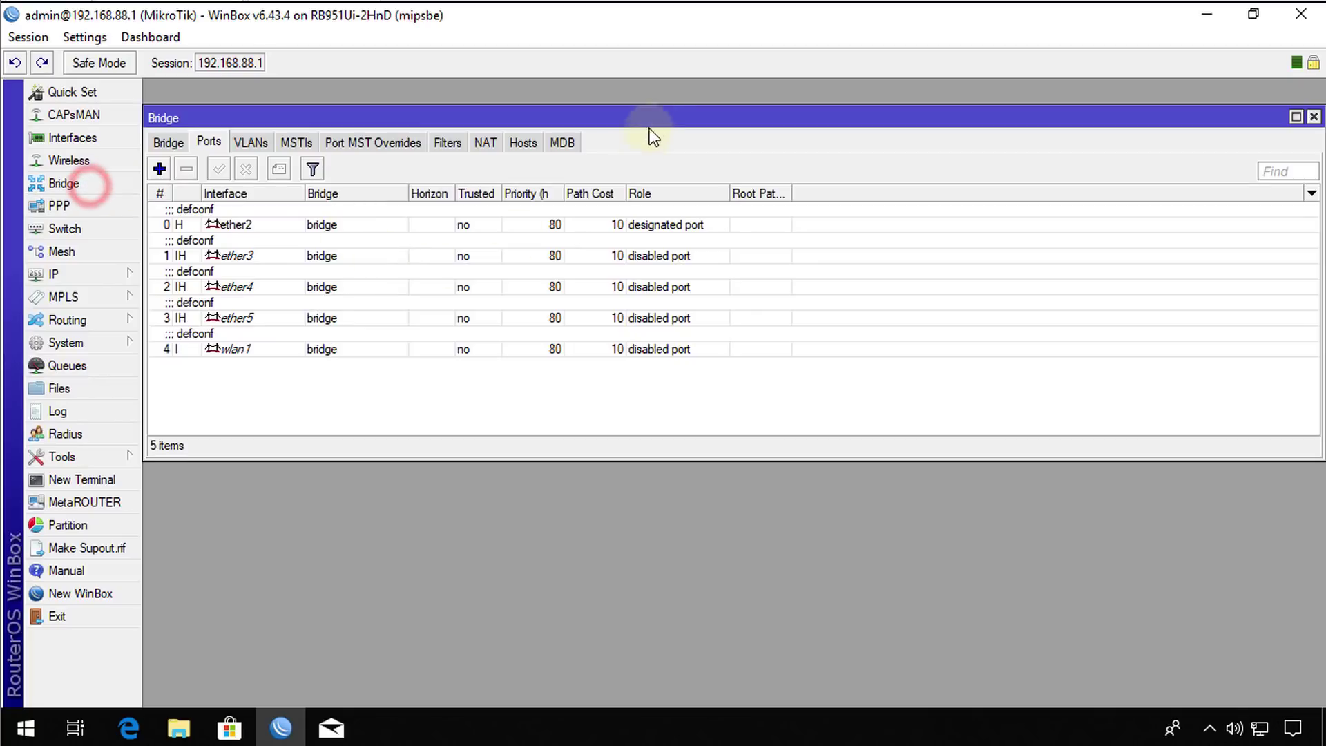
pyautogui.moveTo(650, 132); pyautogui.dragTo(651, 106)
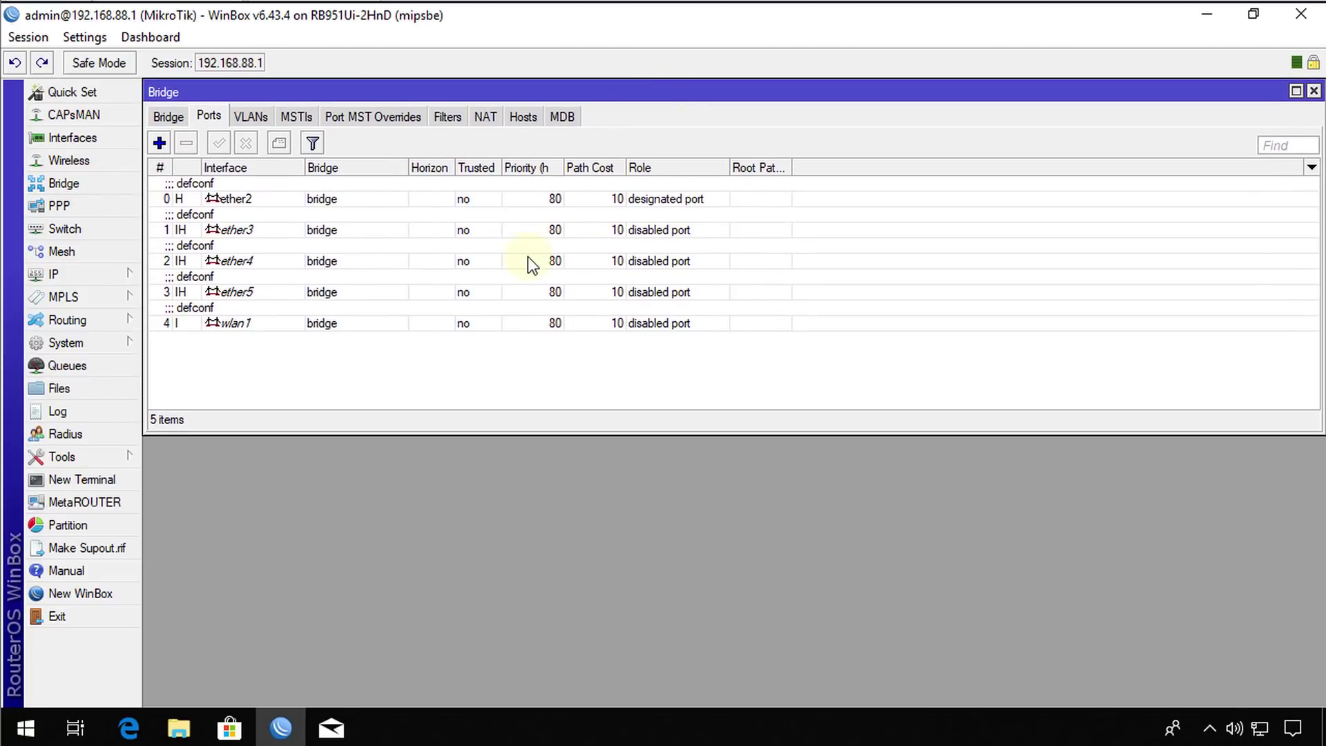
# Place Wireless Tables below the bridge ports and show its Registration tab.
pyautogui.click(72, 160)
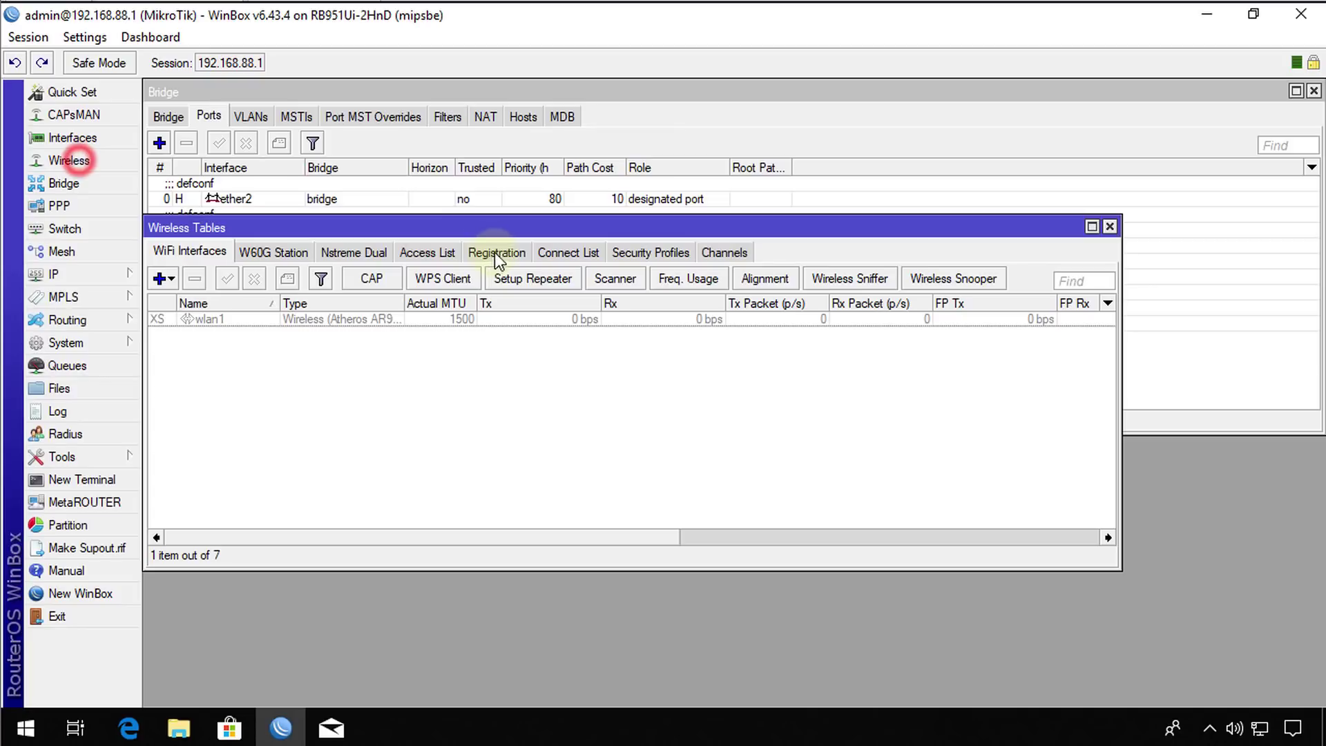
pyautogui.moveTo(496, 222); pyautogui.dragTo(516, 444)
pyautogui.click(504, 608)
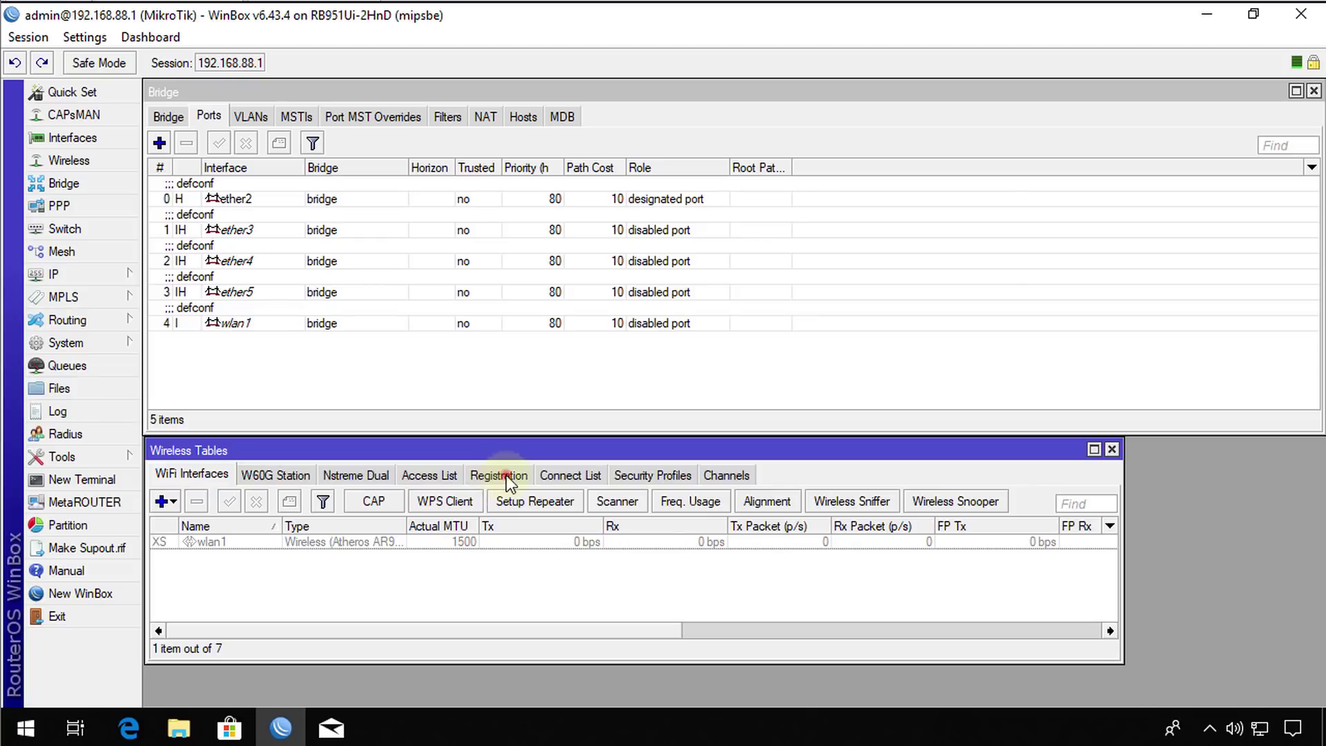
pyautogui.click(507, 475)
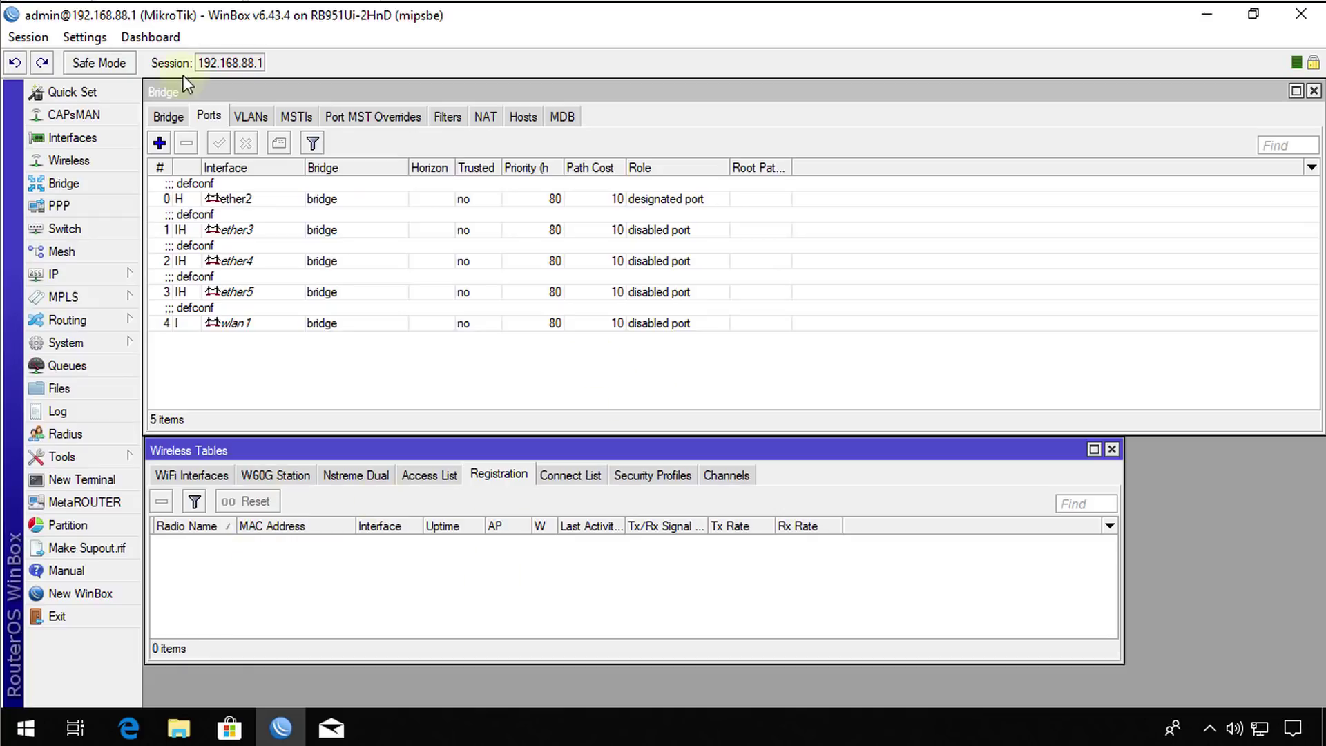
# Save the current session as 'router' in the Downloads folder.
pyautogui.click(36, 40)
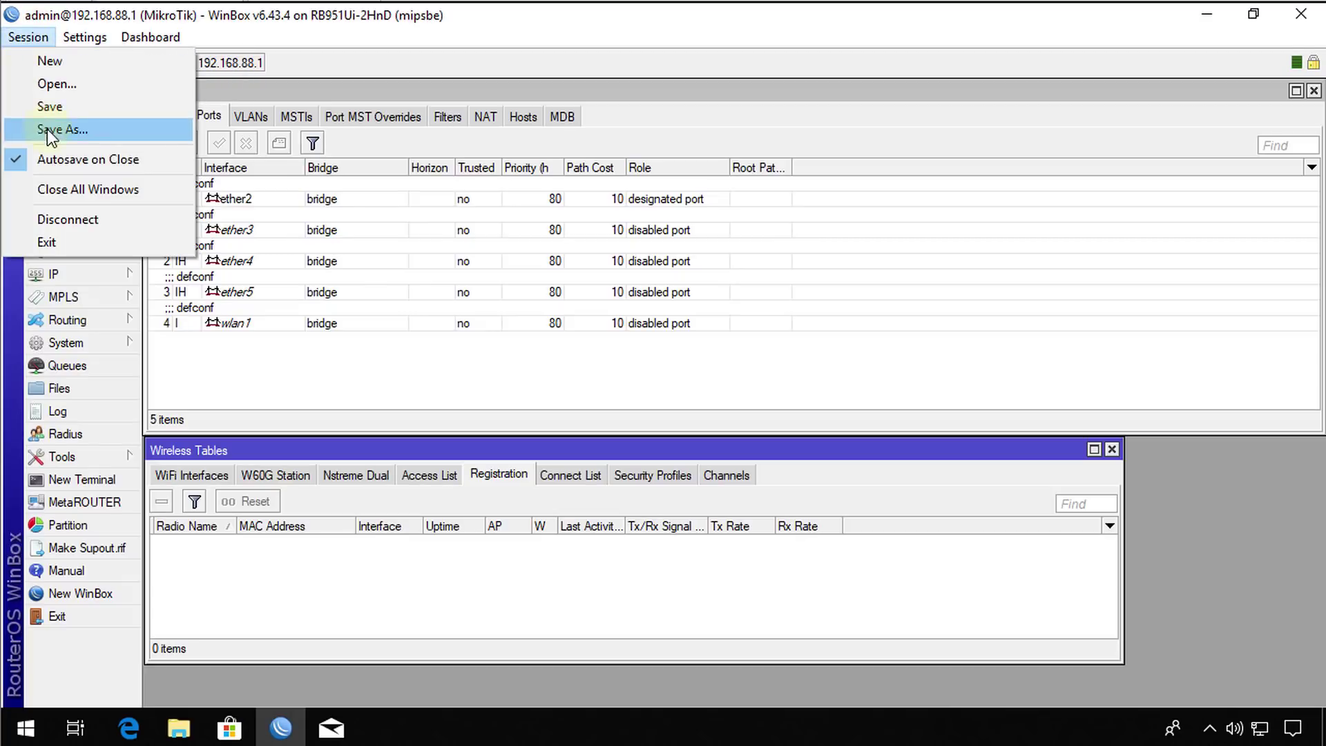
pyautogui.click(97, 129)
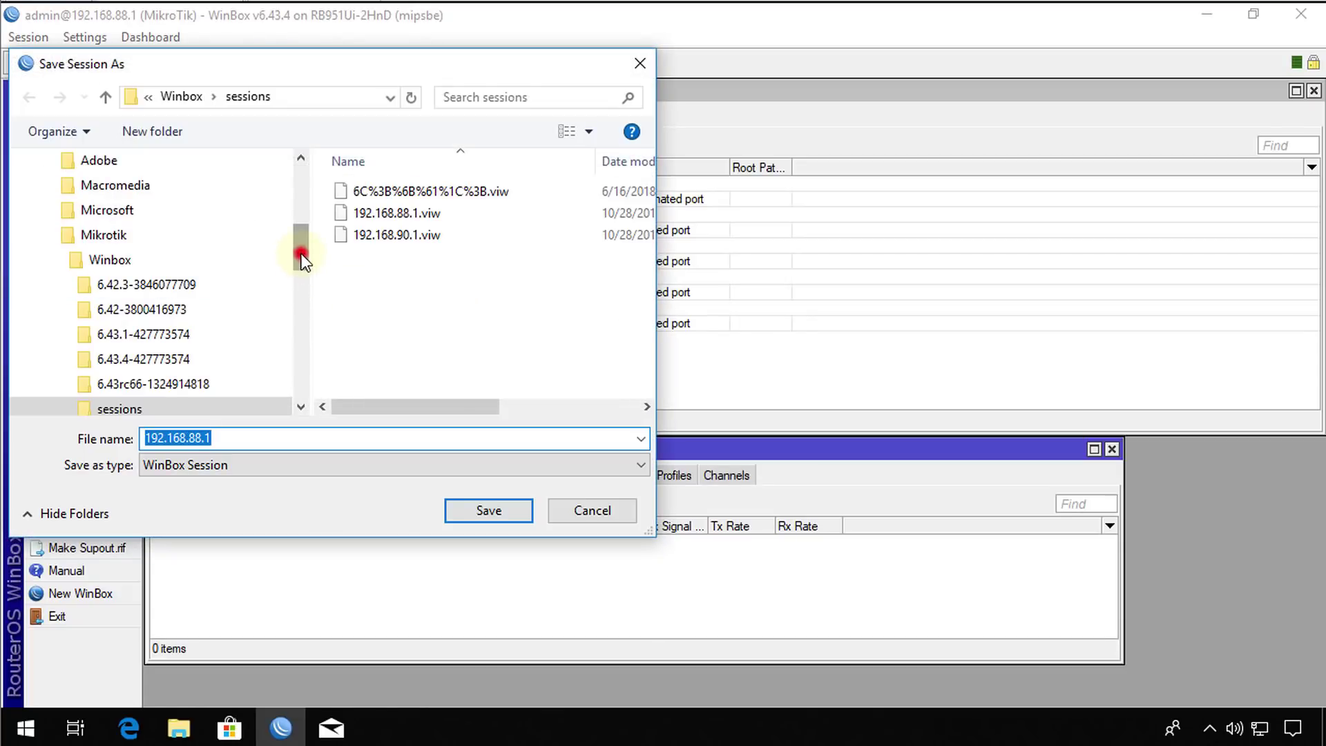
pyautogui.moveTo(301, 254); pyautogui.dragTo(301, 183)
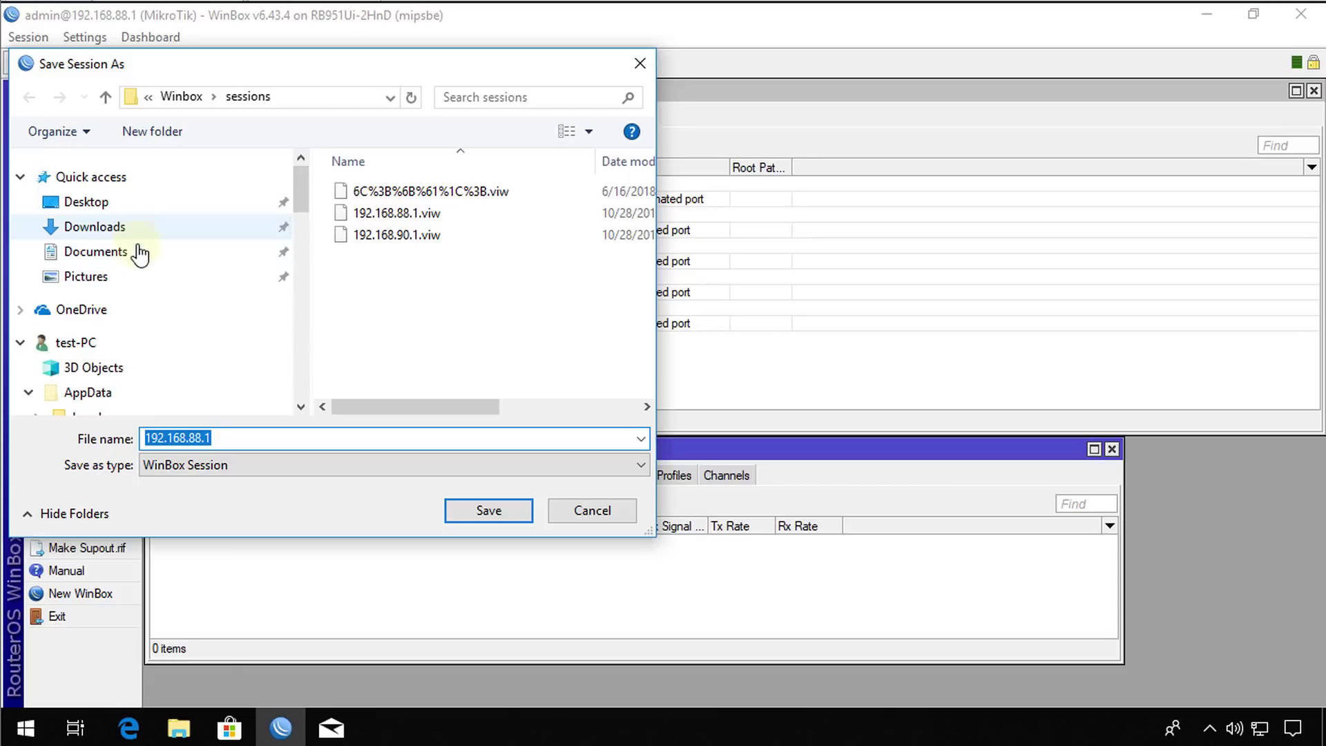
pyautogui.click(119, 227)
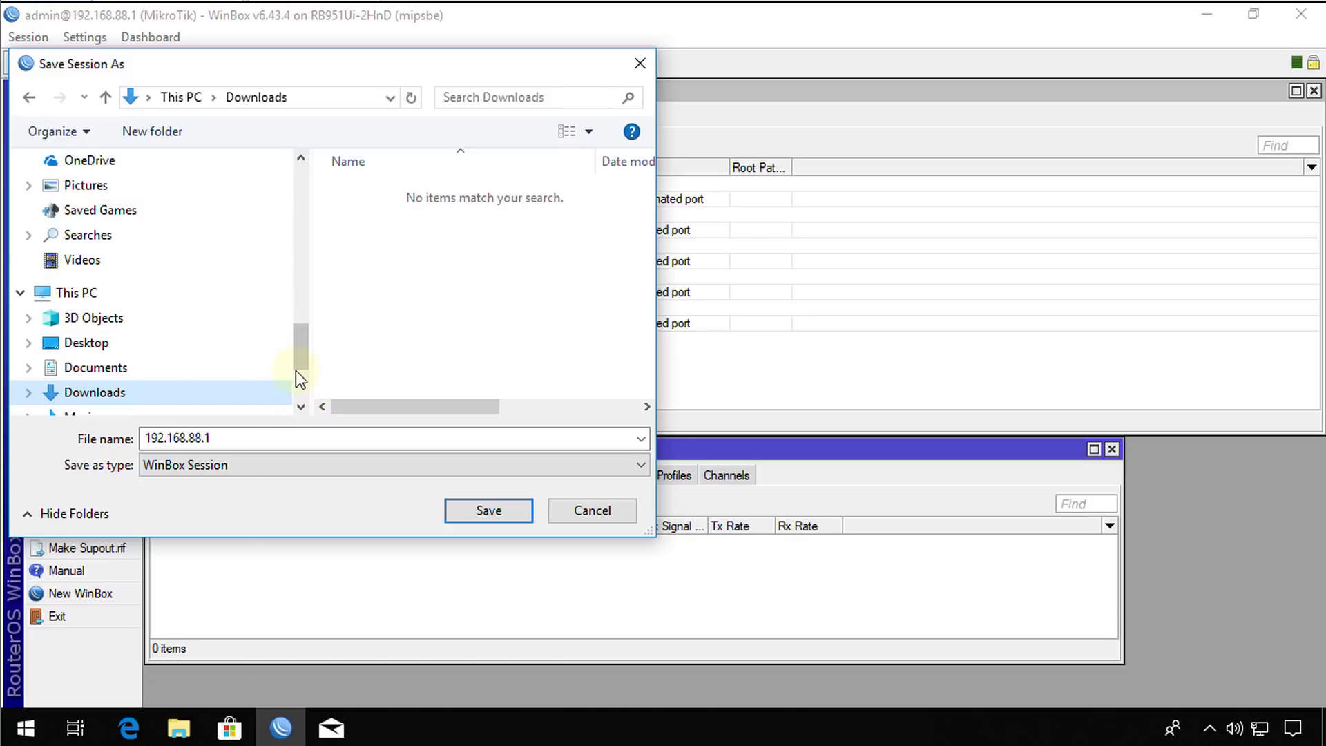
pyautogui.doubleClick(237, 438)
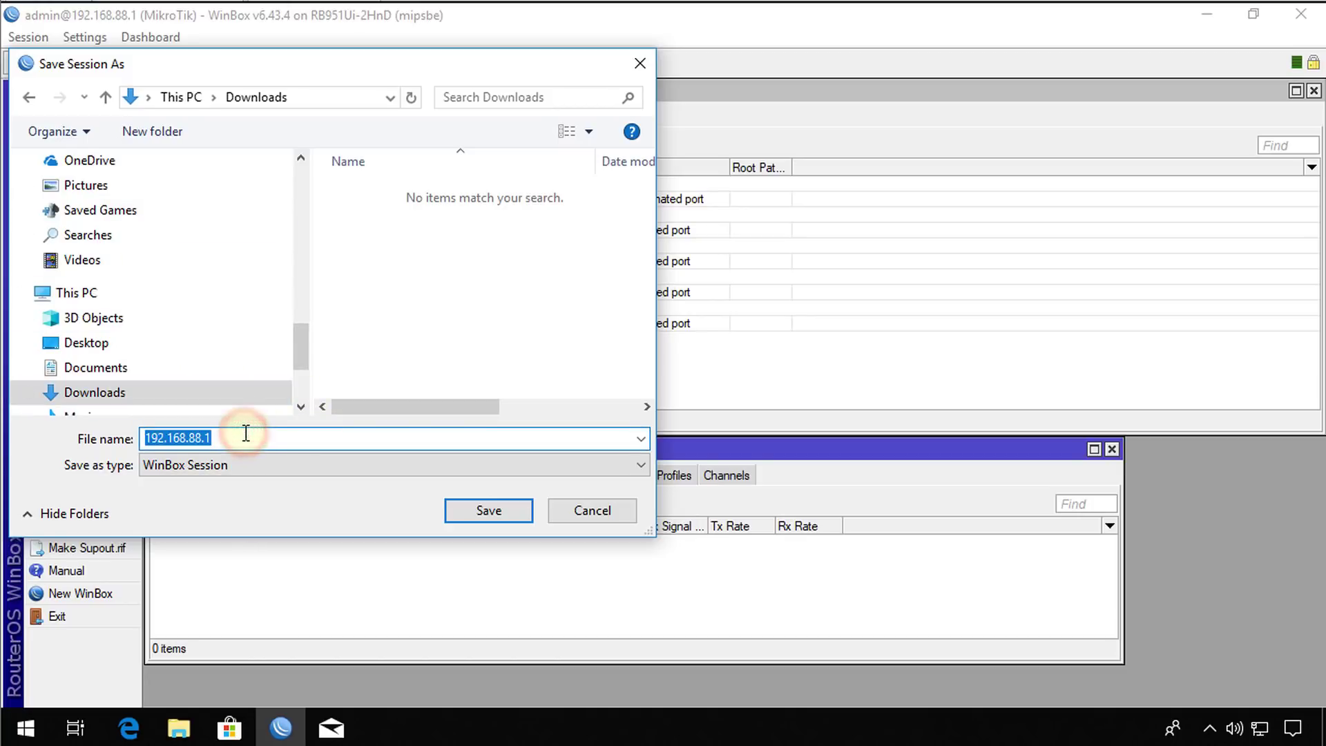
pyautogui.write('rod')
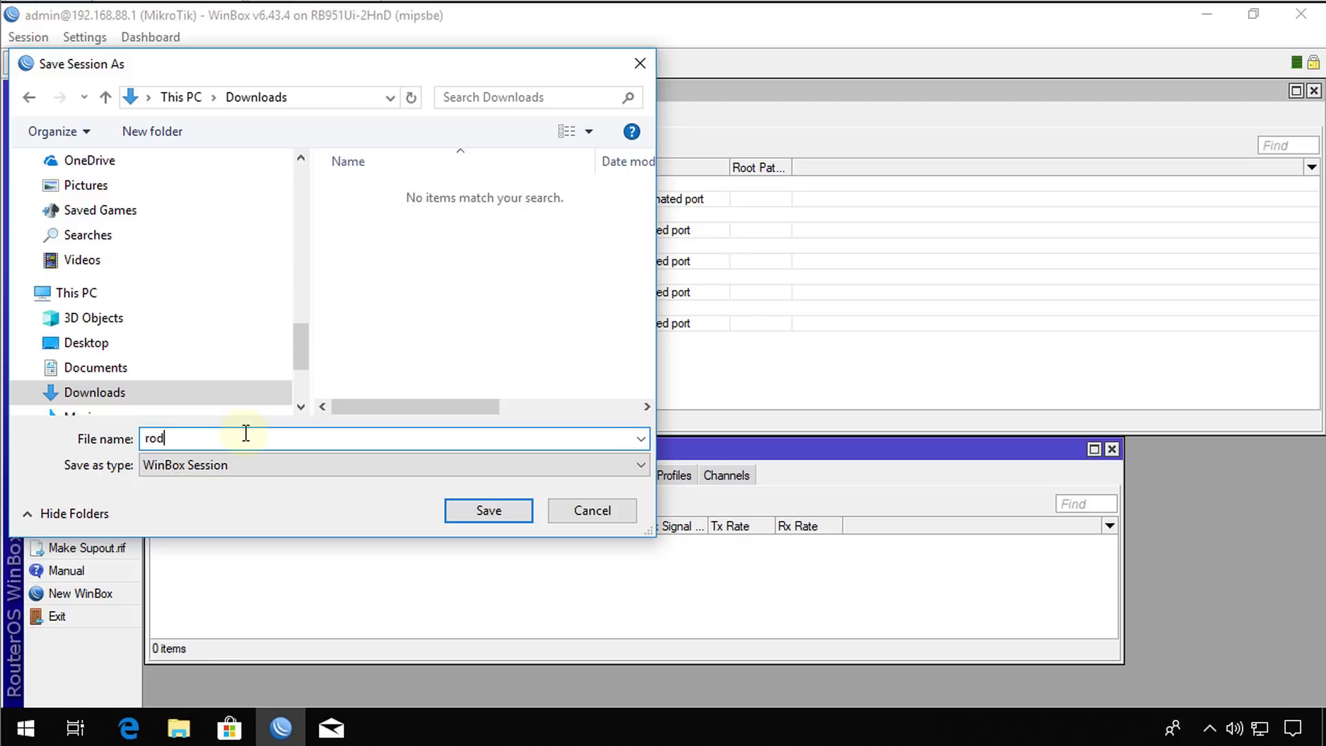
pyautogui.press('BackSpace')
pyautogui.write('uter')
pyautogui.click(503, 513)
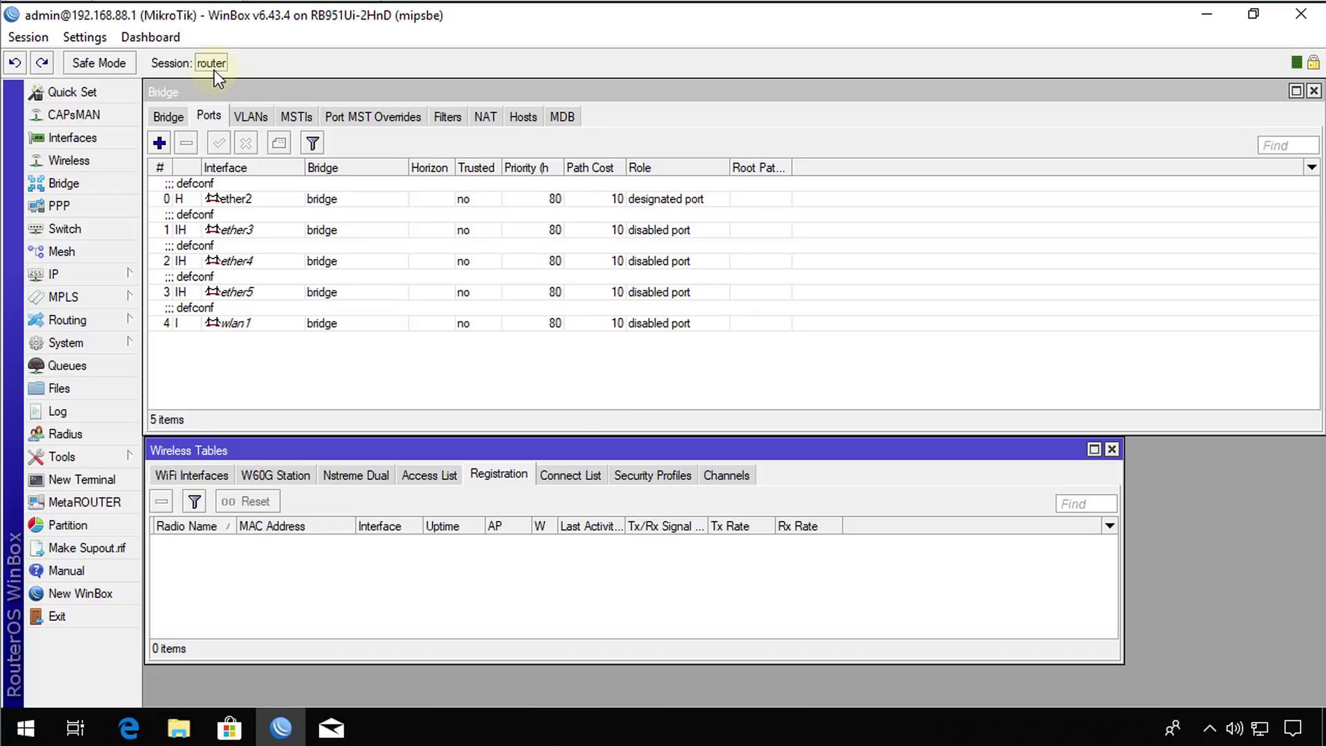
# Disconnect from the router, reconnect to 192.168.88.1, then disconnect again.
pyautogui.click(30, 38)
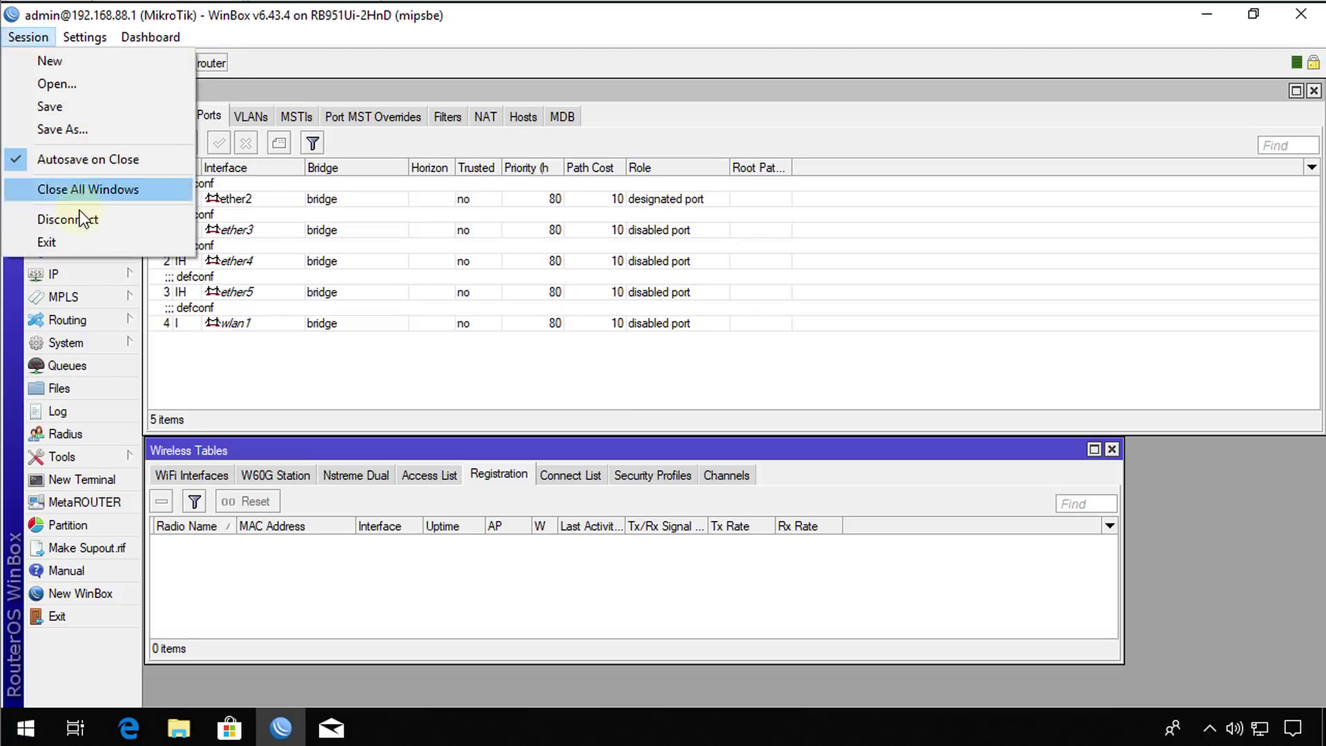
pyautogui.click(80, 218)
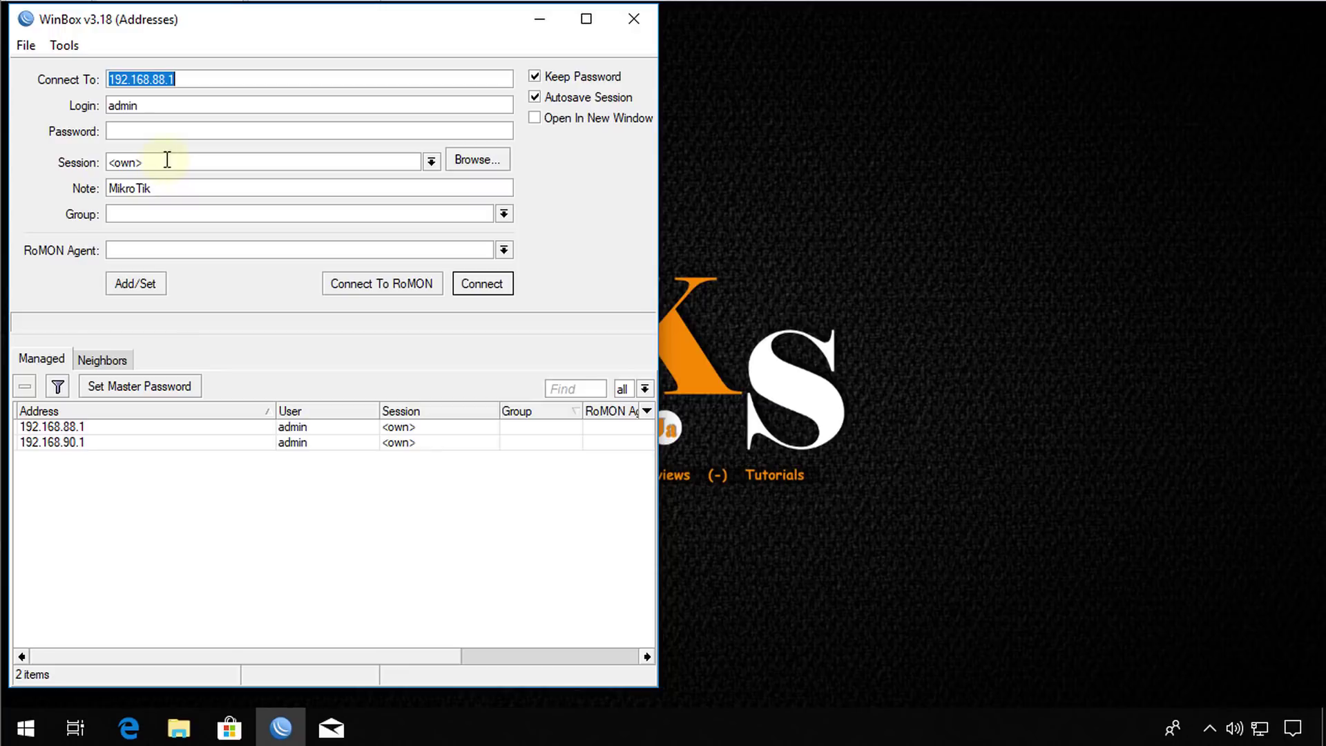
pyautogui.click(475, 285)
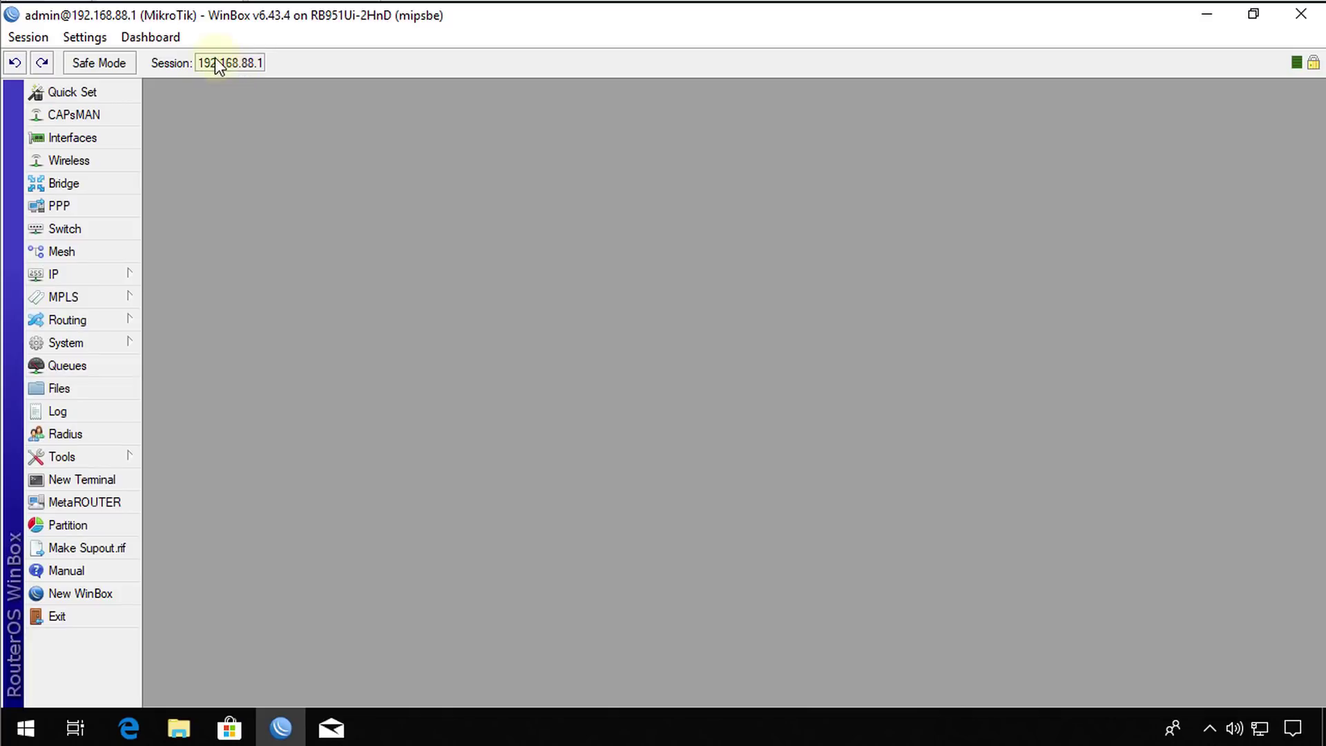
pyautogui.click(24, 37)
pyautogui.click(63, 220)
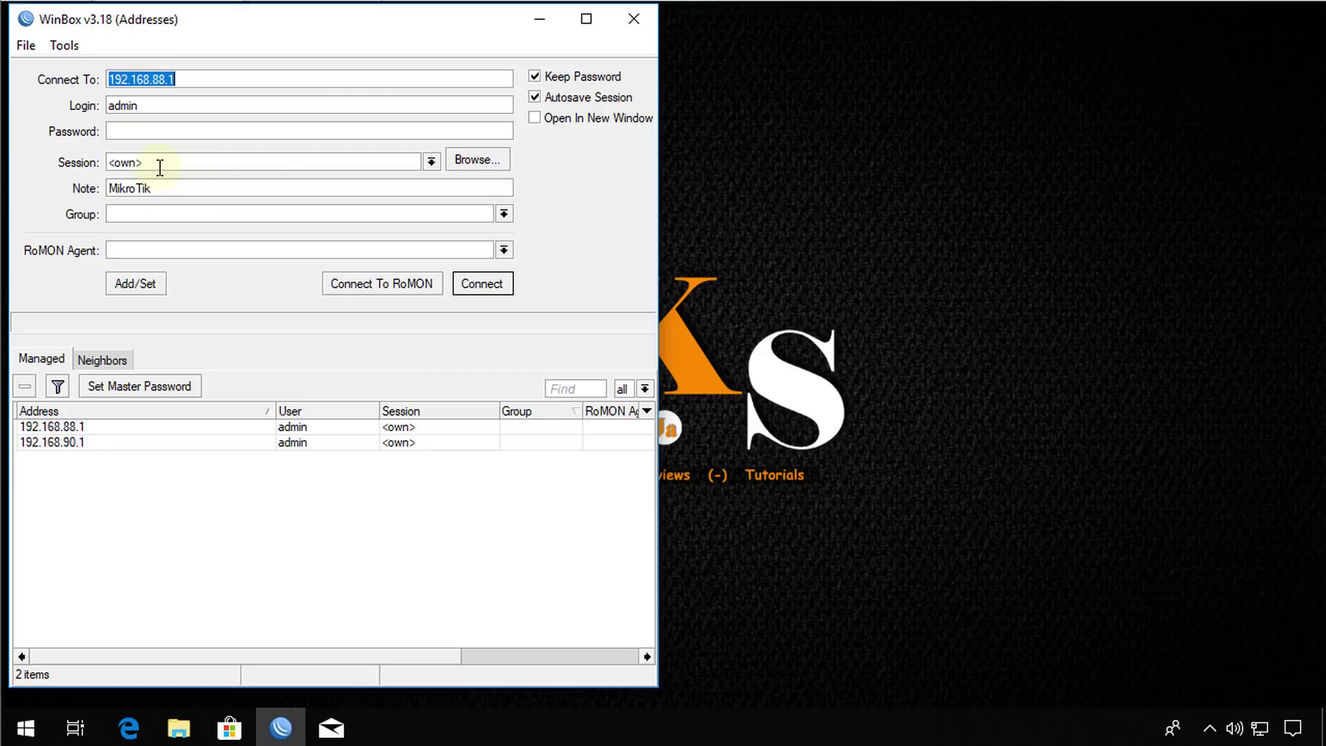
# Load Downloads\router.viw as the session and connect with it.
pyautogui.click(476, 159)
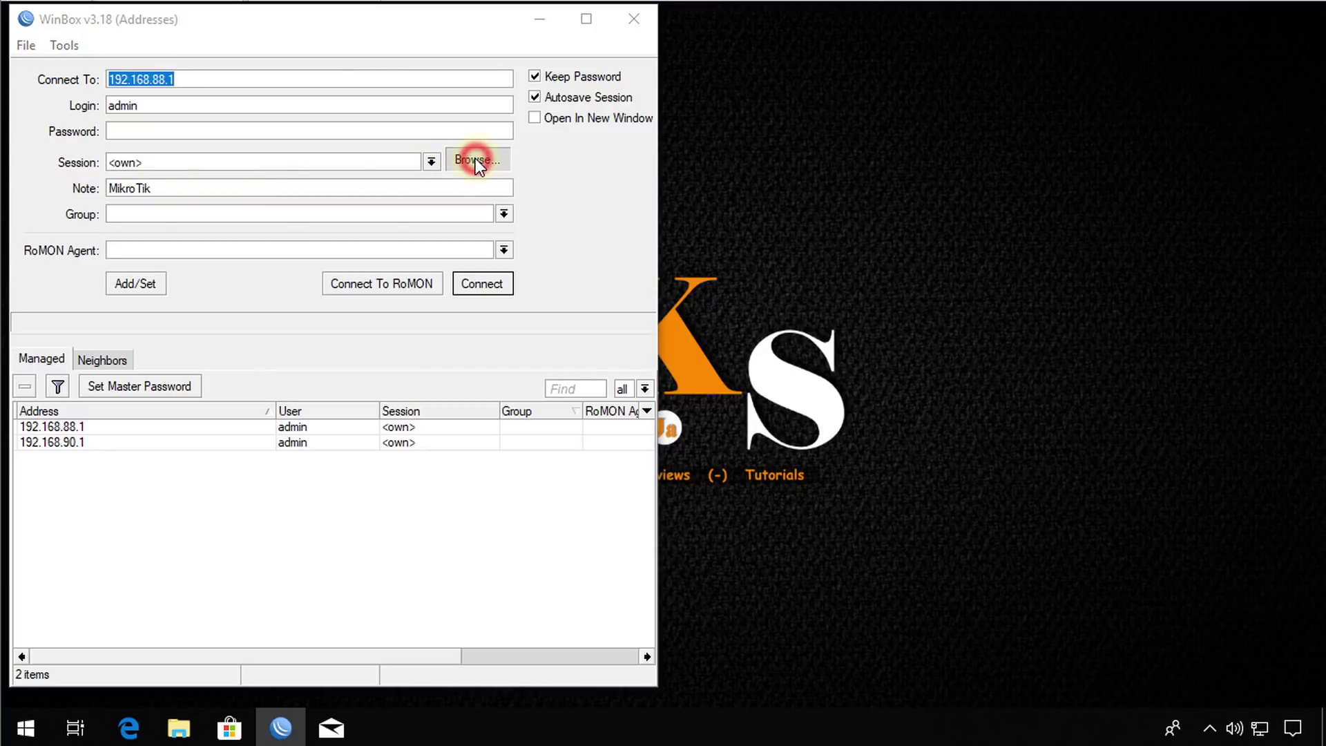
pyautogui.moveTo(167, 266); pyautogui.dragTo(171, 192)
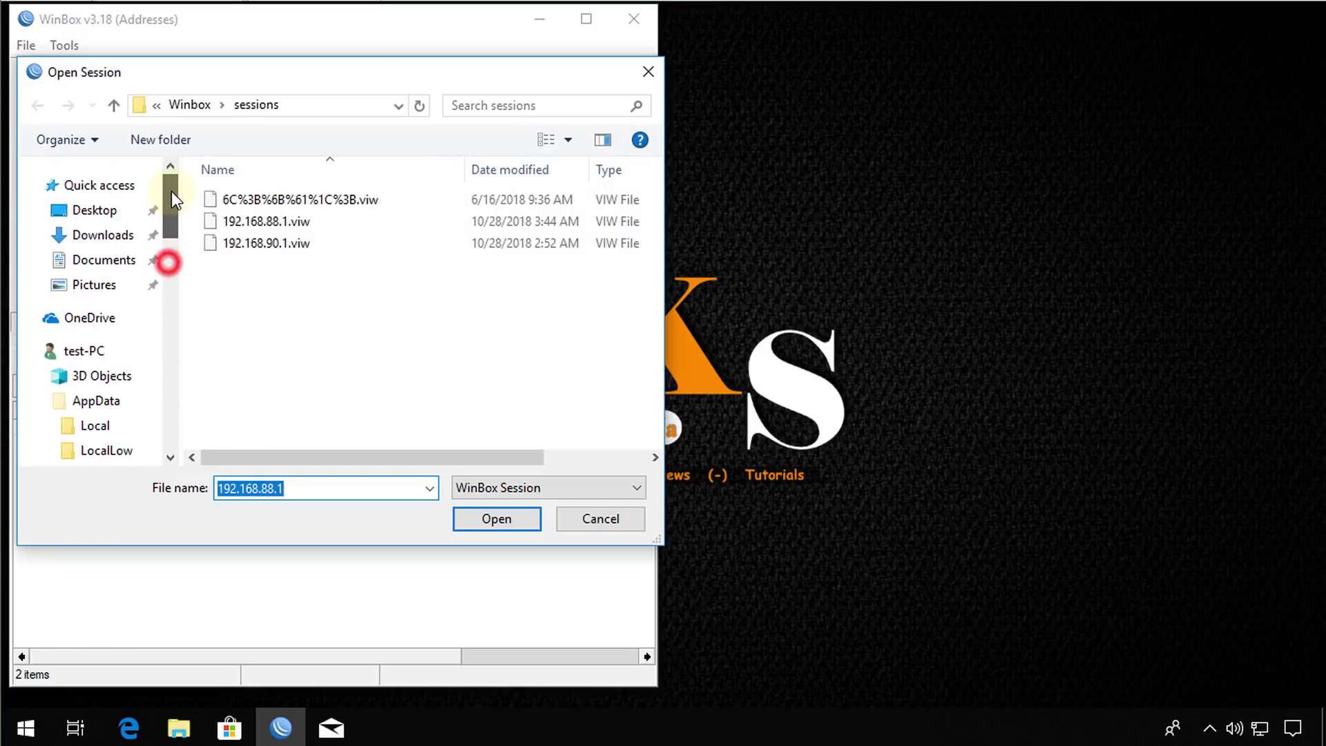
pyautogui.click(115, 233)
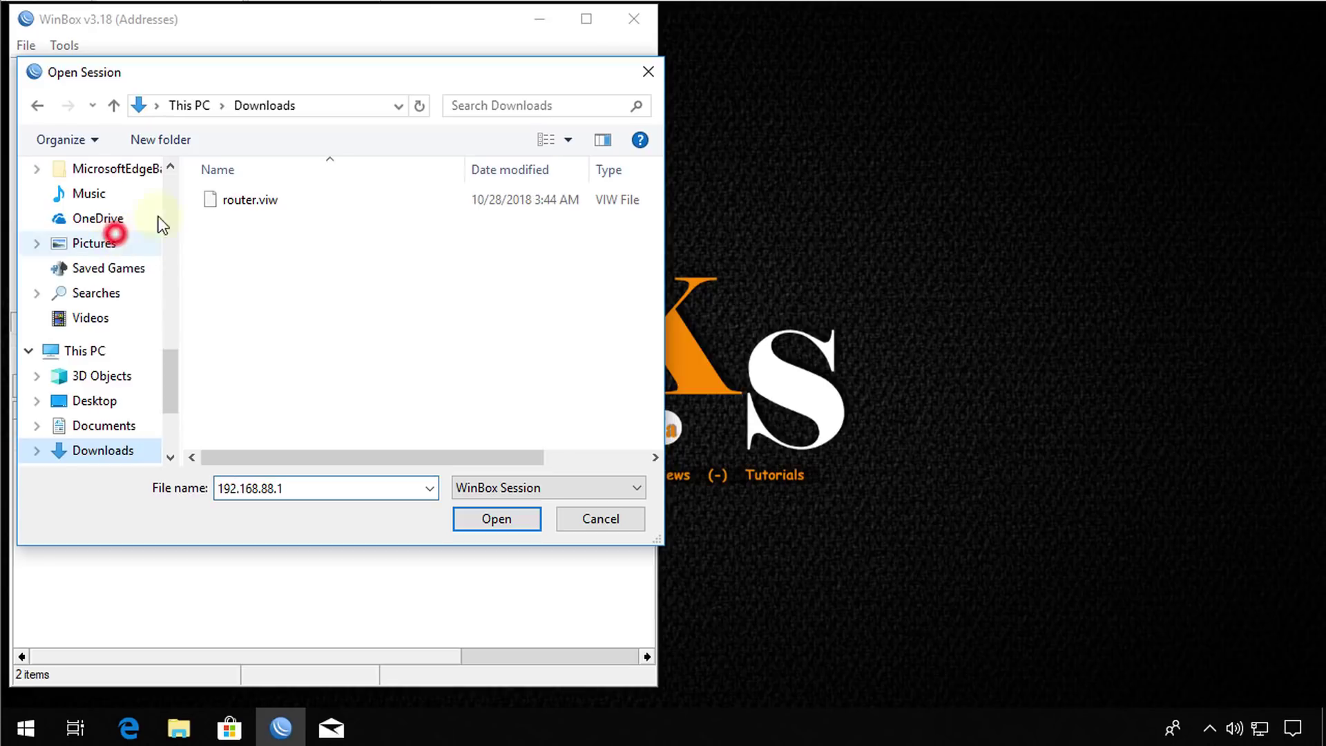
pyautogui.click(260, 200)
pyautogui.click(506, 519)
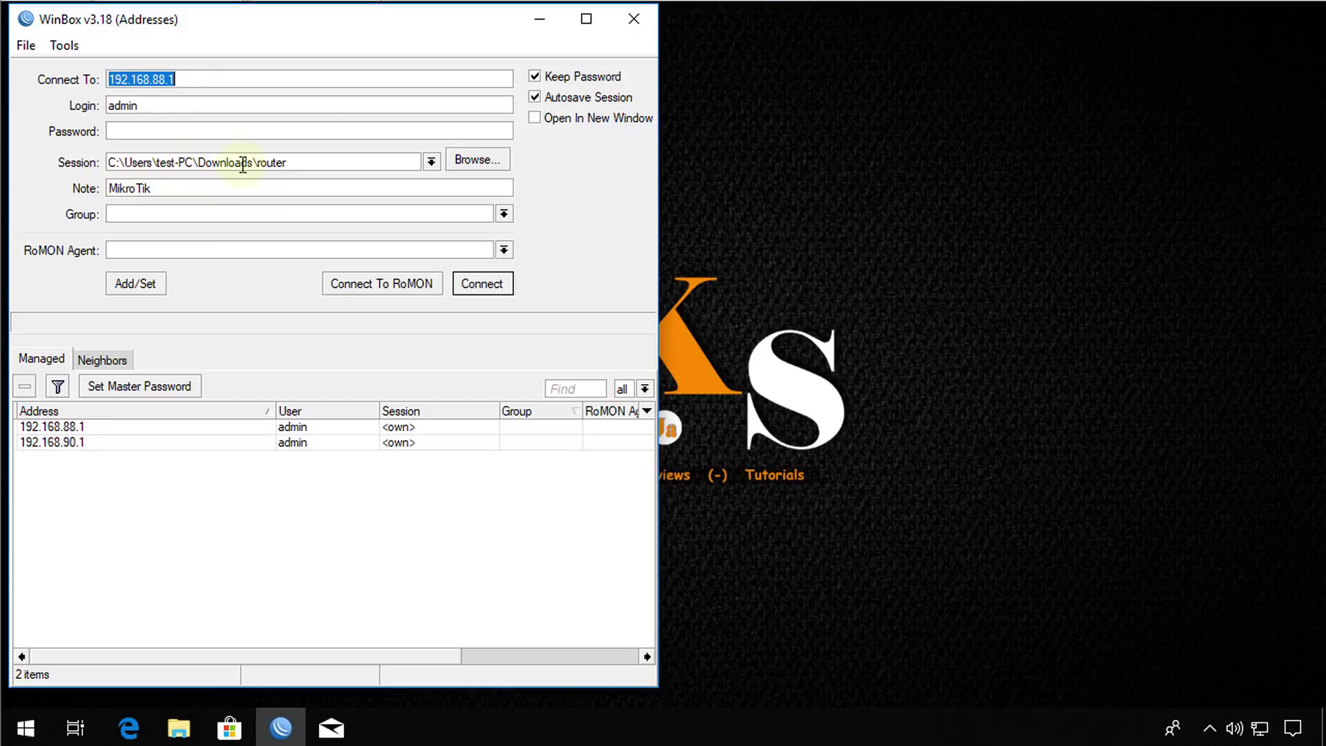
pyautogui.click(502, 288)
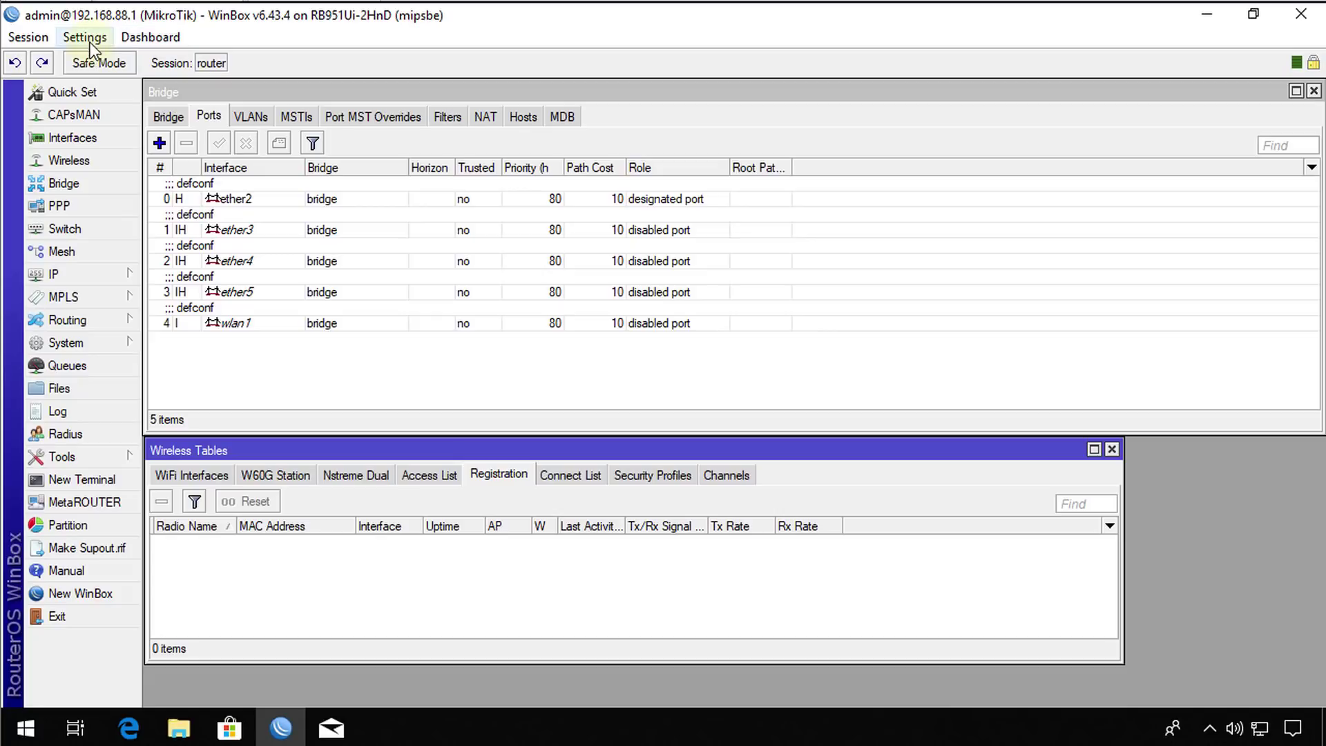
# Disconnect and set the Session back to <own> for 192.168.88.1.
pyautogui.click(33, 39)
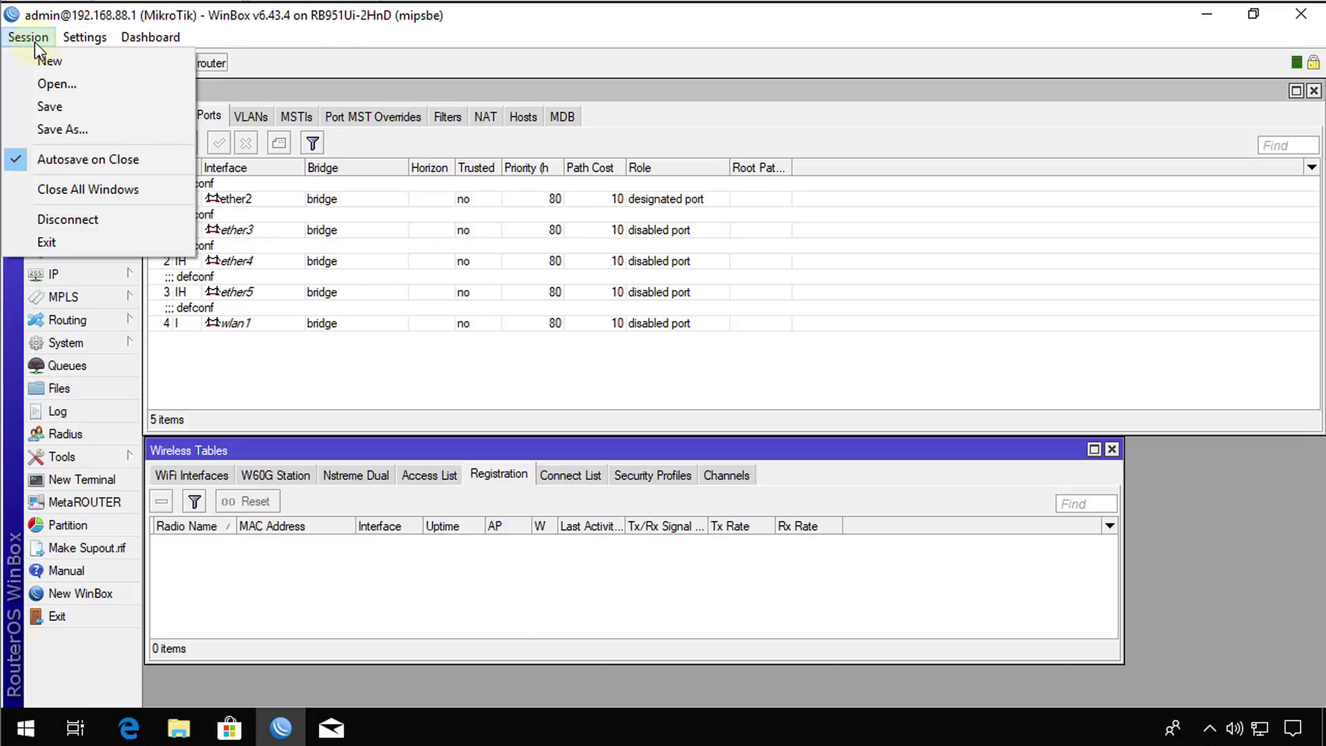
pyautogui.press('Right')
pyautogui.press('Left')
pyautogui.press('Left')
pyautogui.click(785, 105)
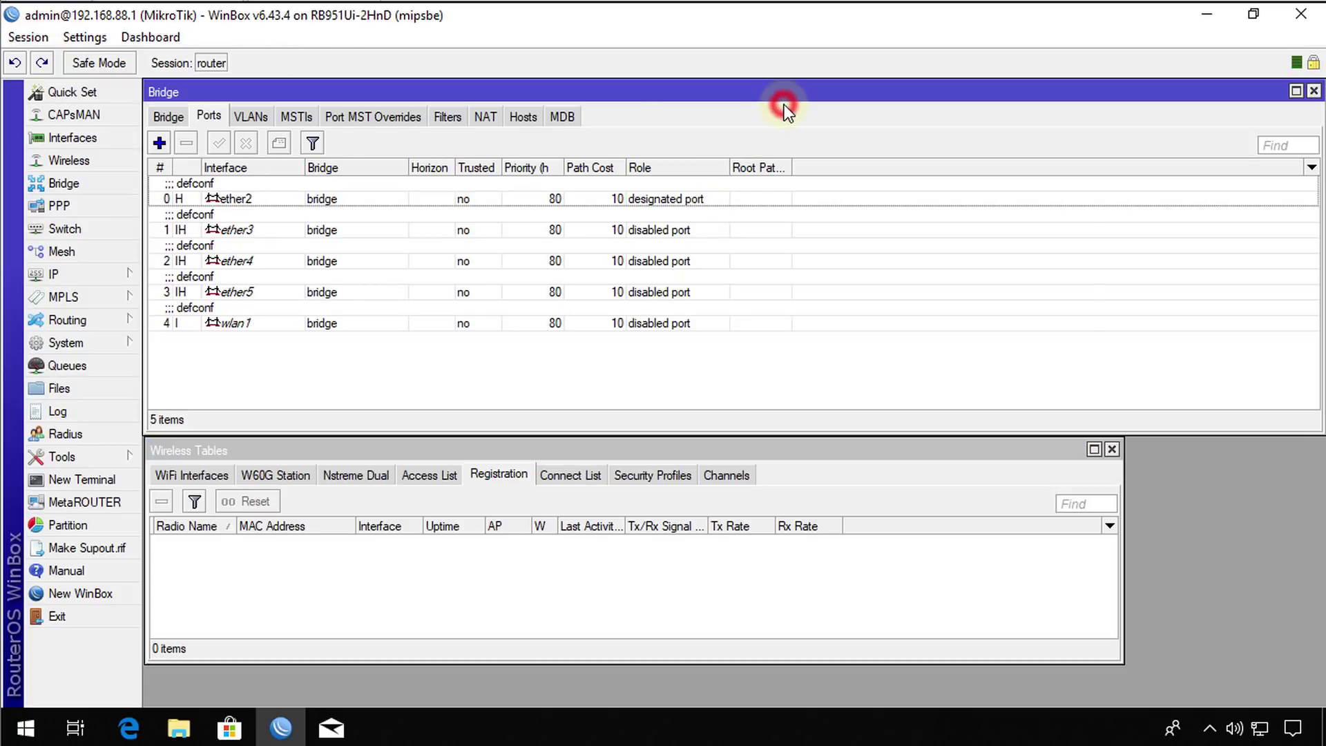
pyautogui.click(28, 38)
pyautogui.click(89, 218)
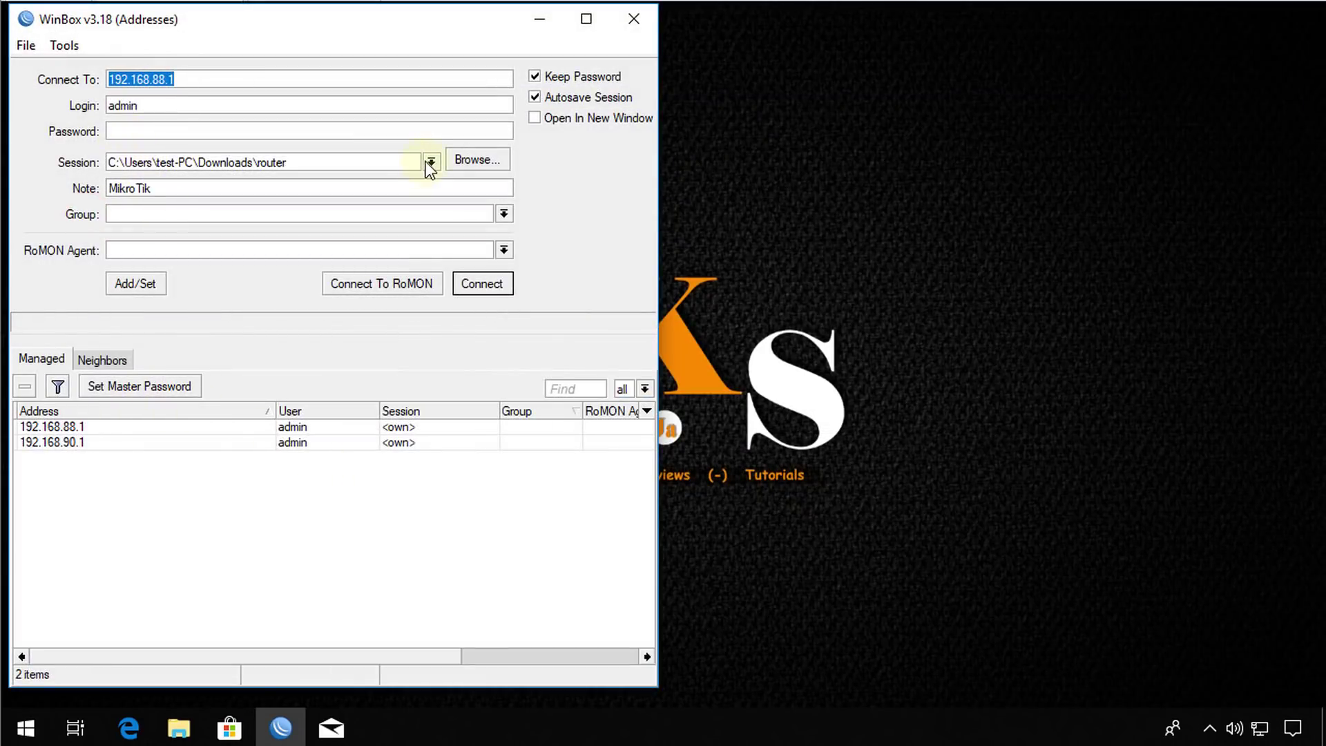
pyautogui.click(431, 163)
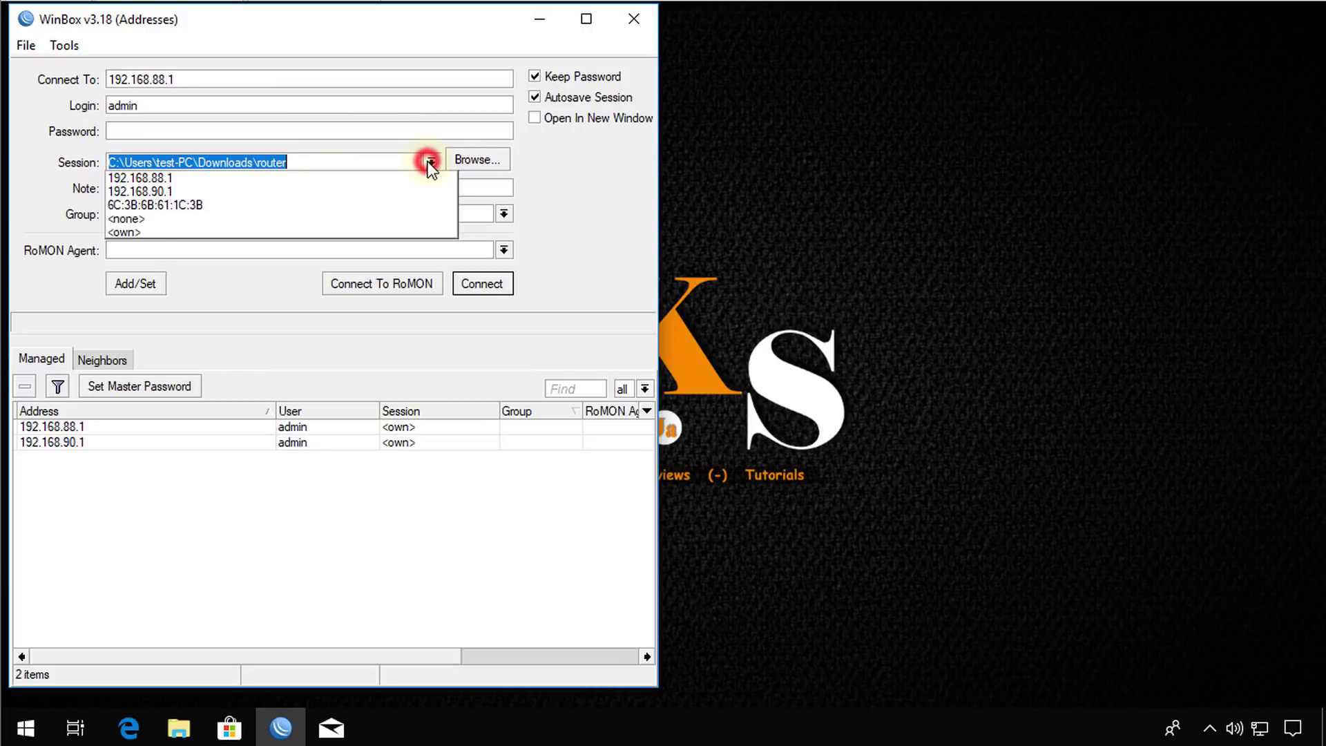
pyautogui.click(131, 234)
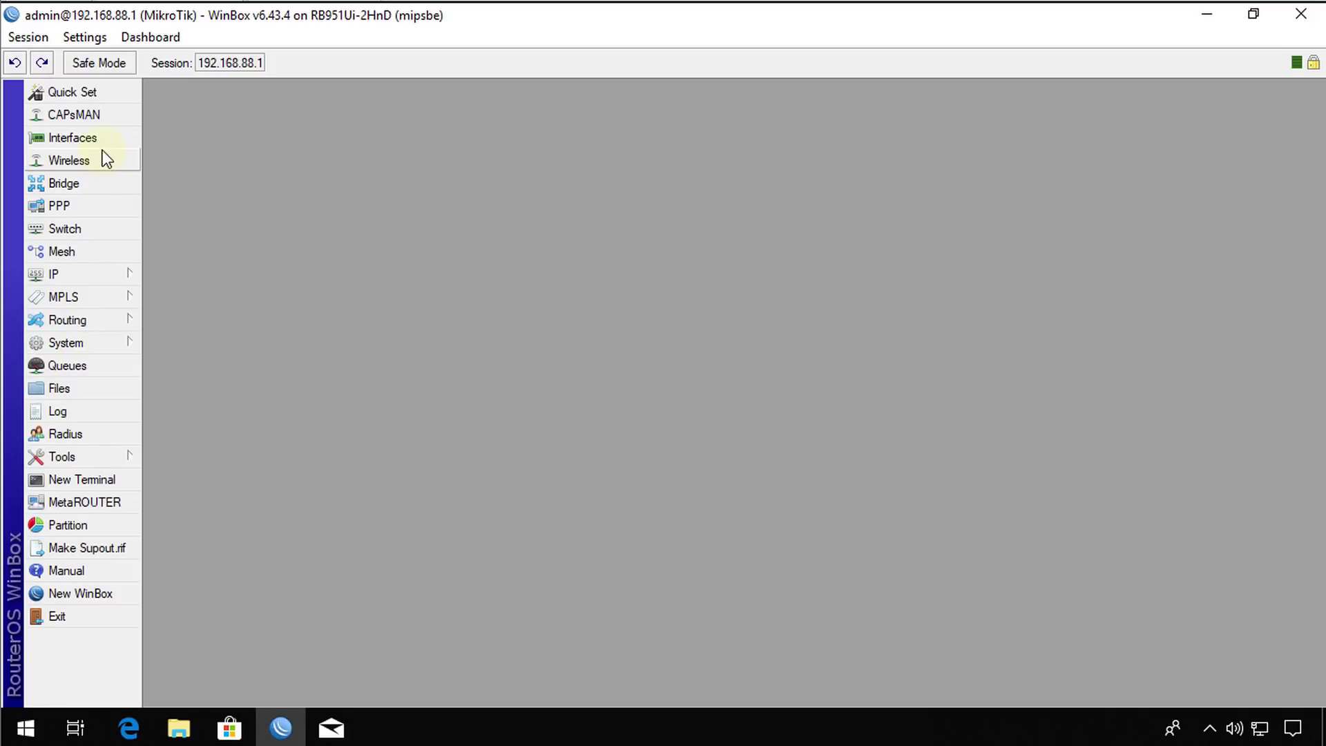
# Open the Interface List at the top and hide its Actual MTU column.
pyautogui.click(104, 138)
pyautogui.moveTo(509, 246); pyautogui.dragTo(517, 82)
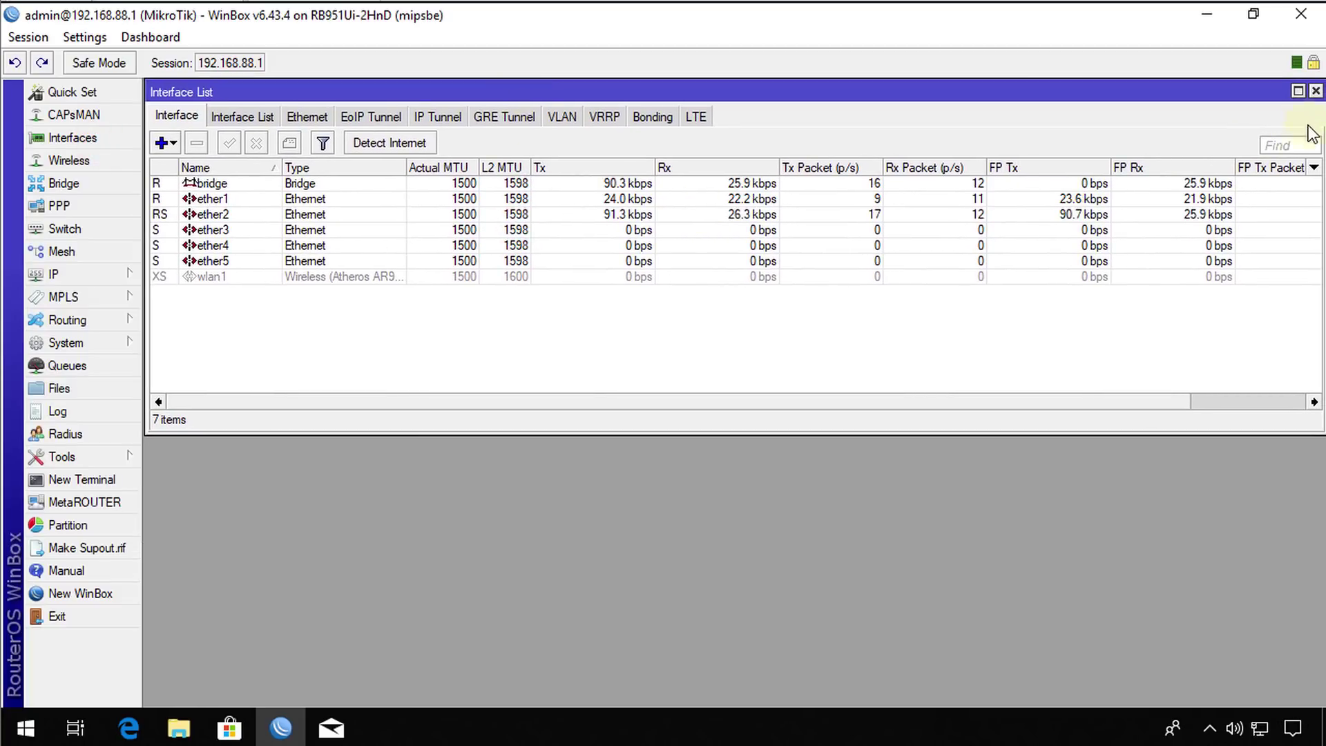
pyautogui.click(1314, 168)
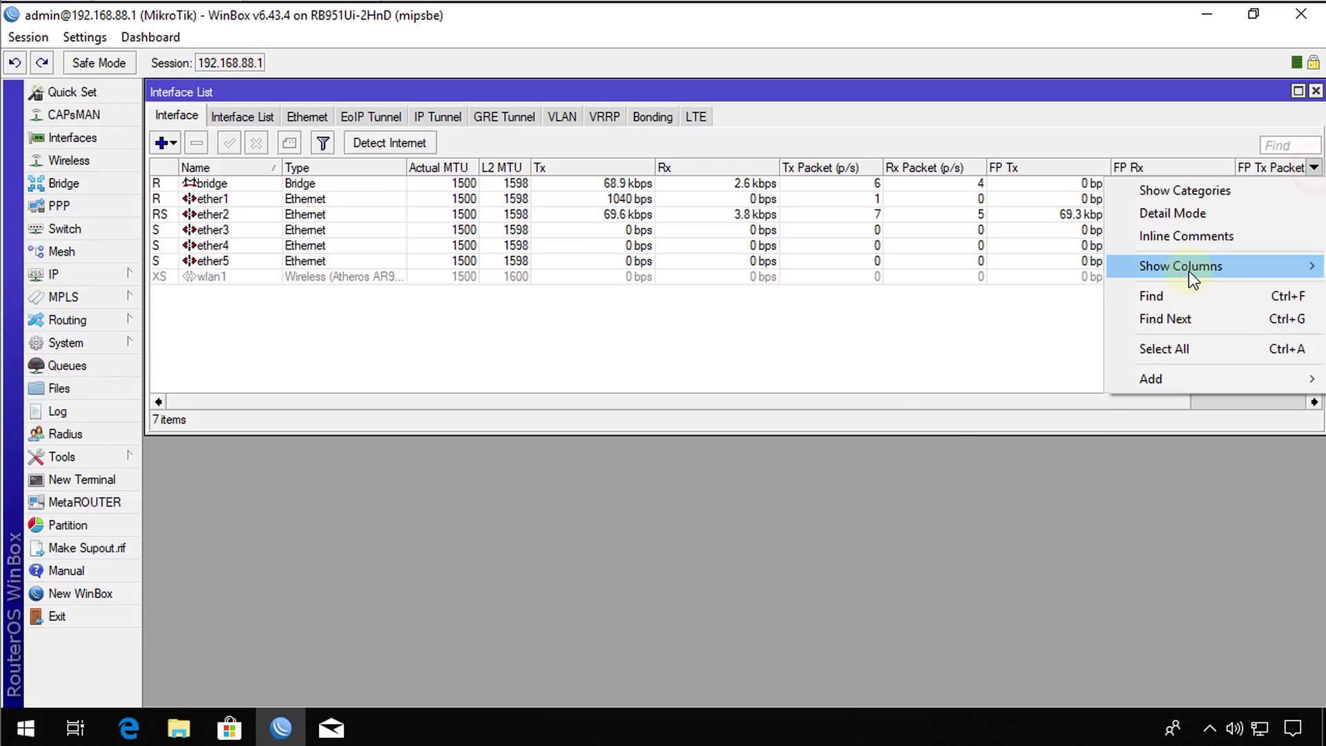
pyautogui.moveTo(1188, 271)
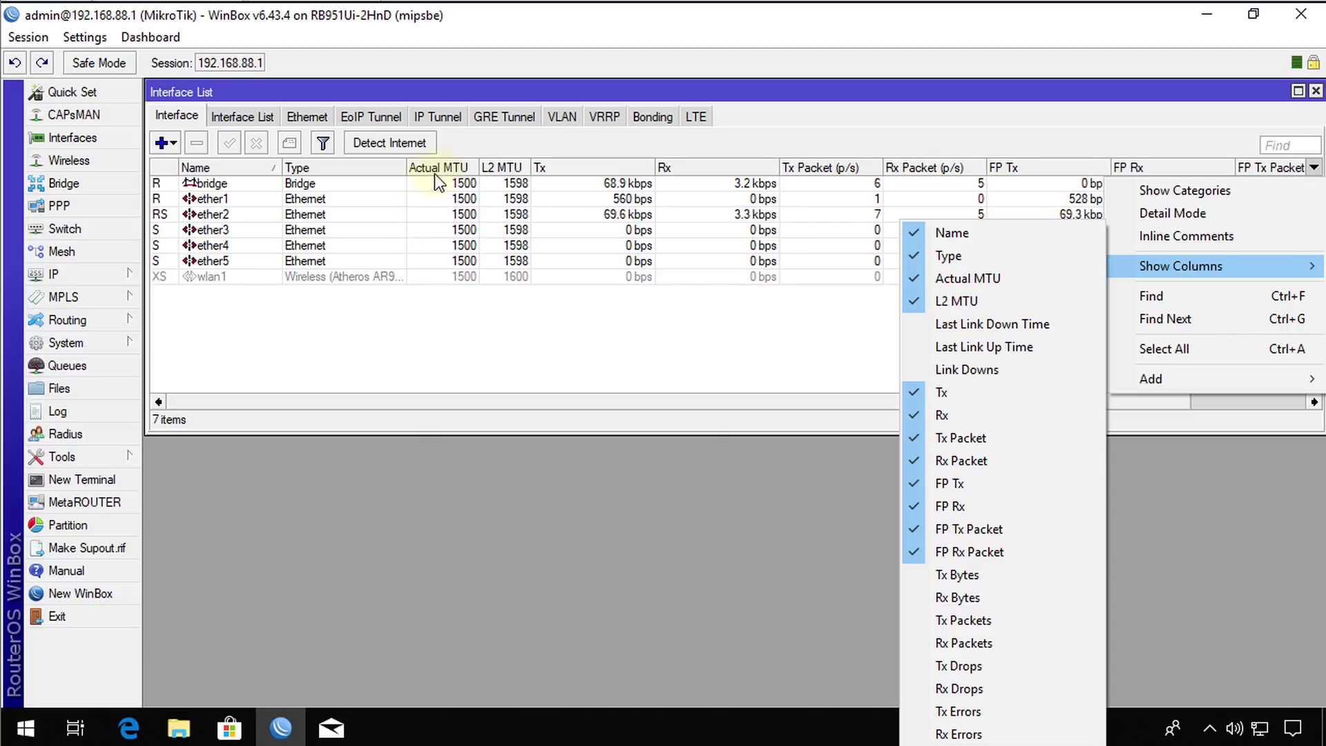
pyautogui.click(997, 280)
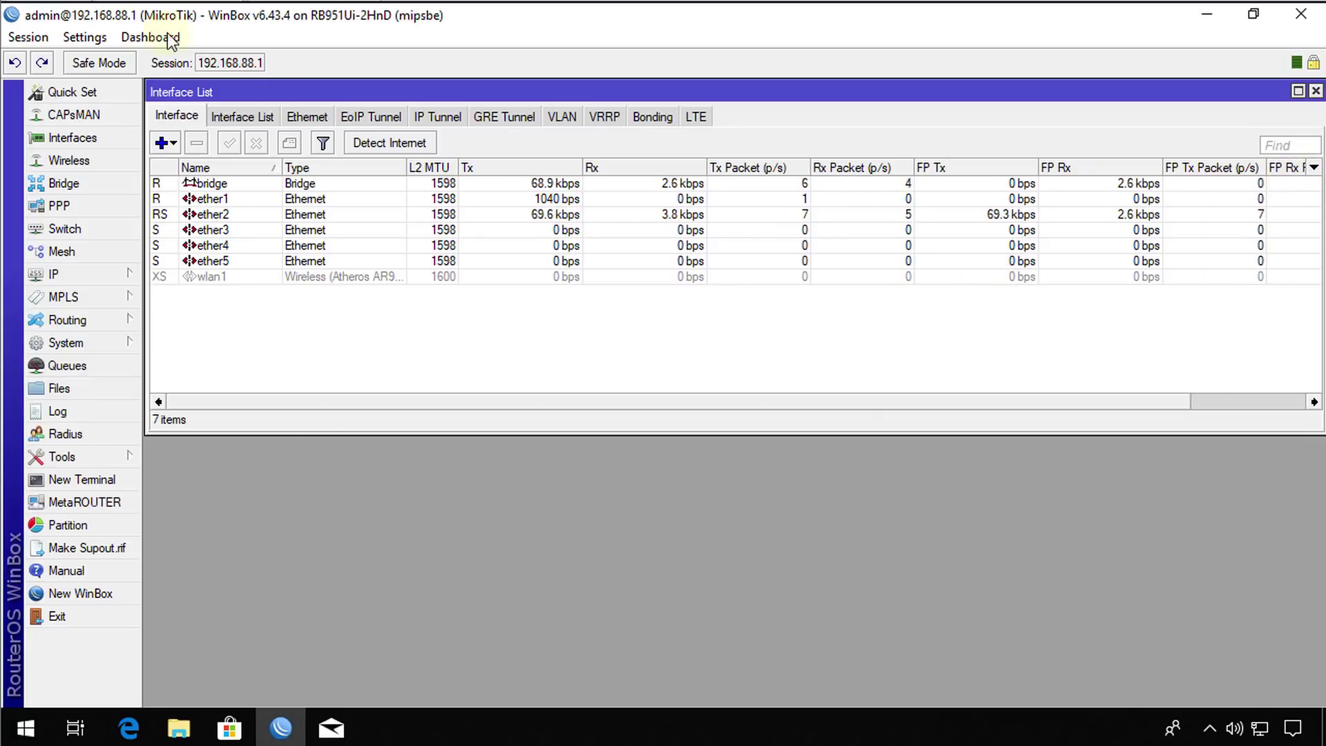
# Place the DHCP Server leases window below it and hide the Client ID column.
pyautogui.click(53, 275)
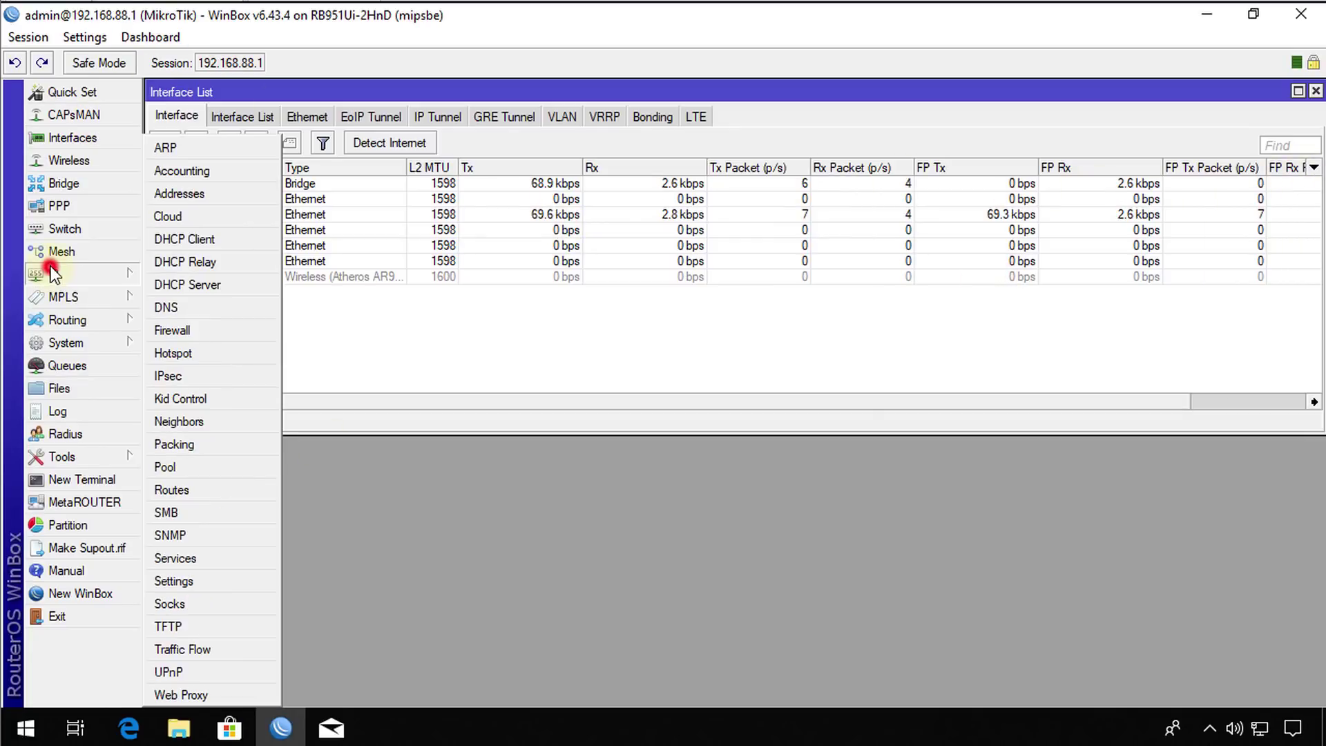
pyautogui.click(187, 286)
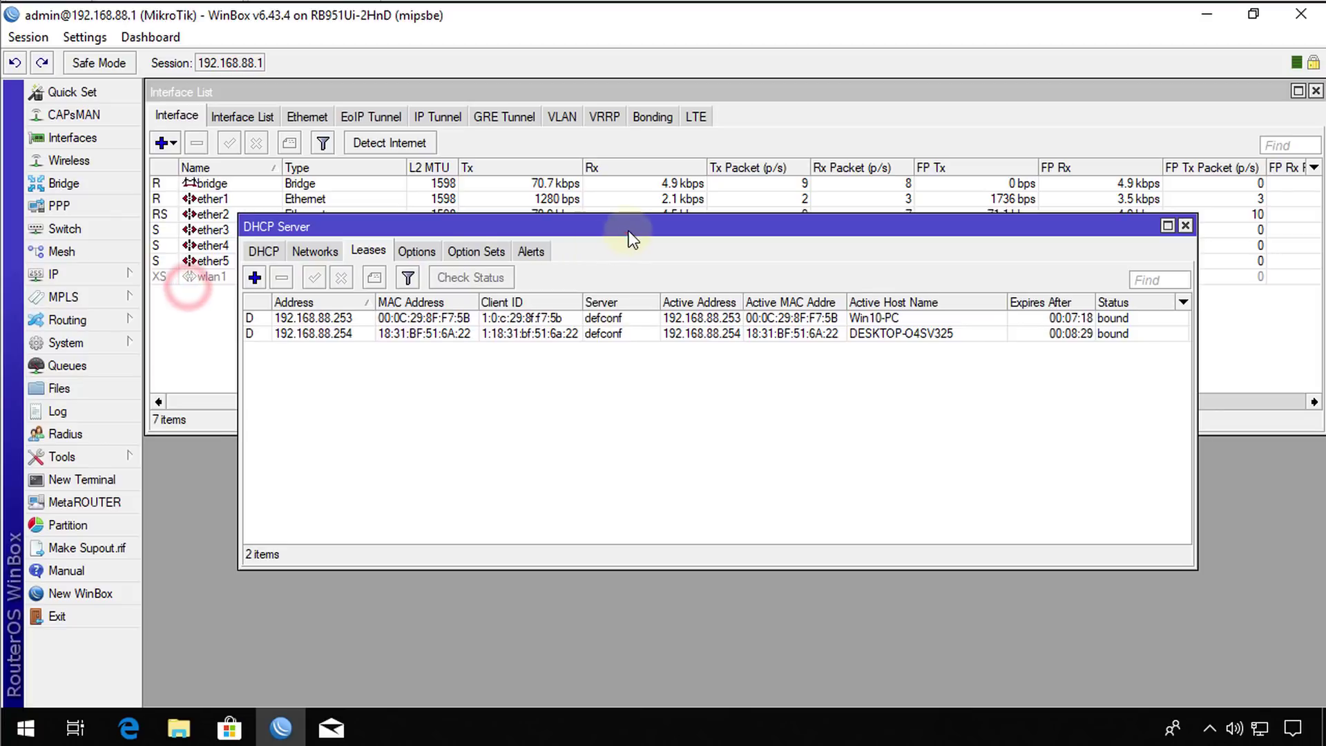
pyautogui.moveTo(629, 238); pyautogui.dragTo(584, 383)
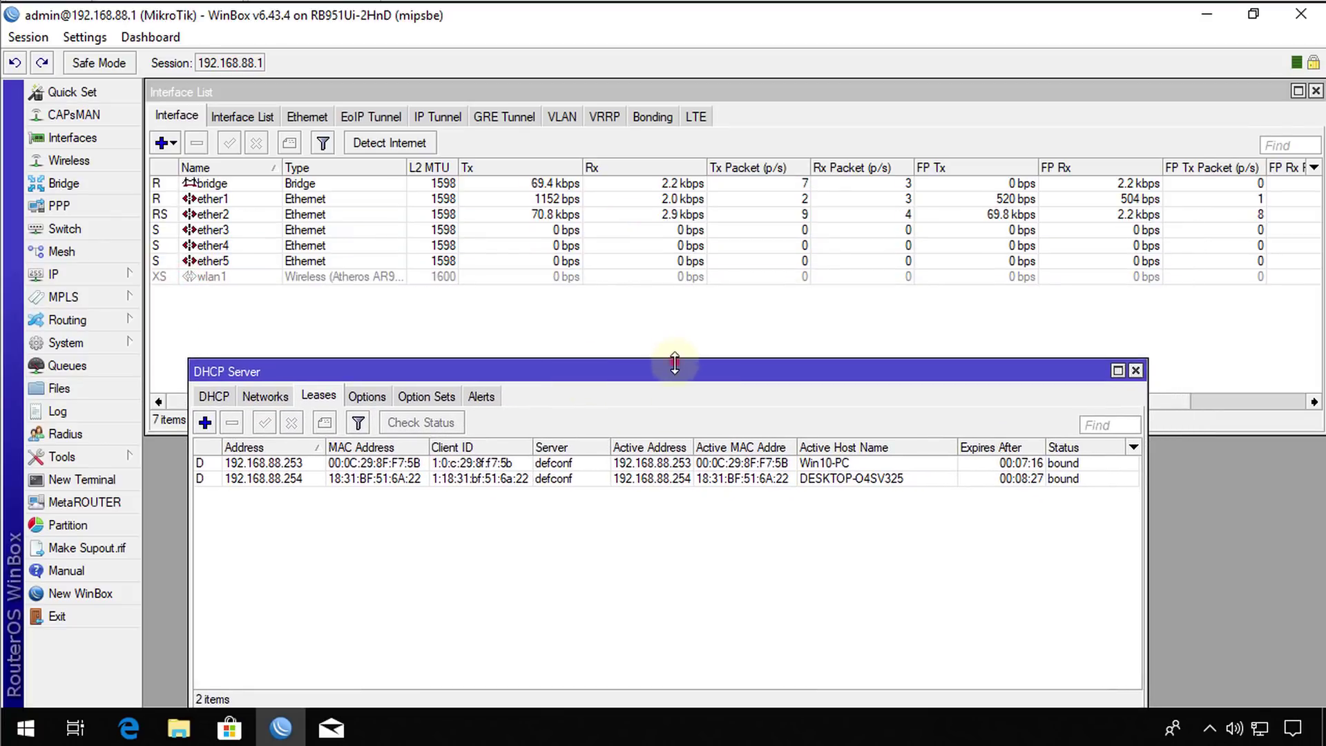
pyautogui.moveTo(675, 362); pyautogui.dragTo(583, 449)
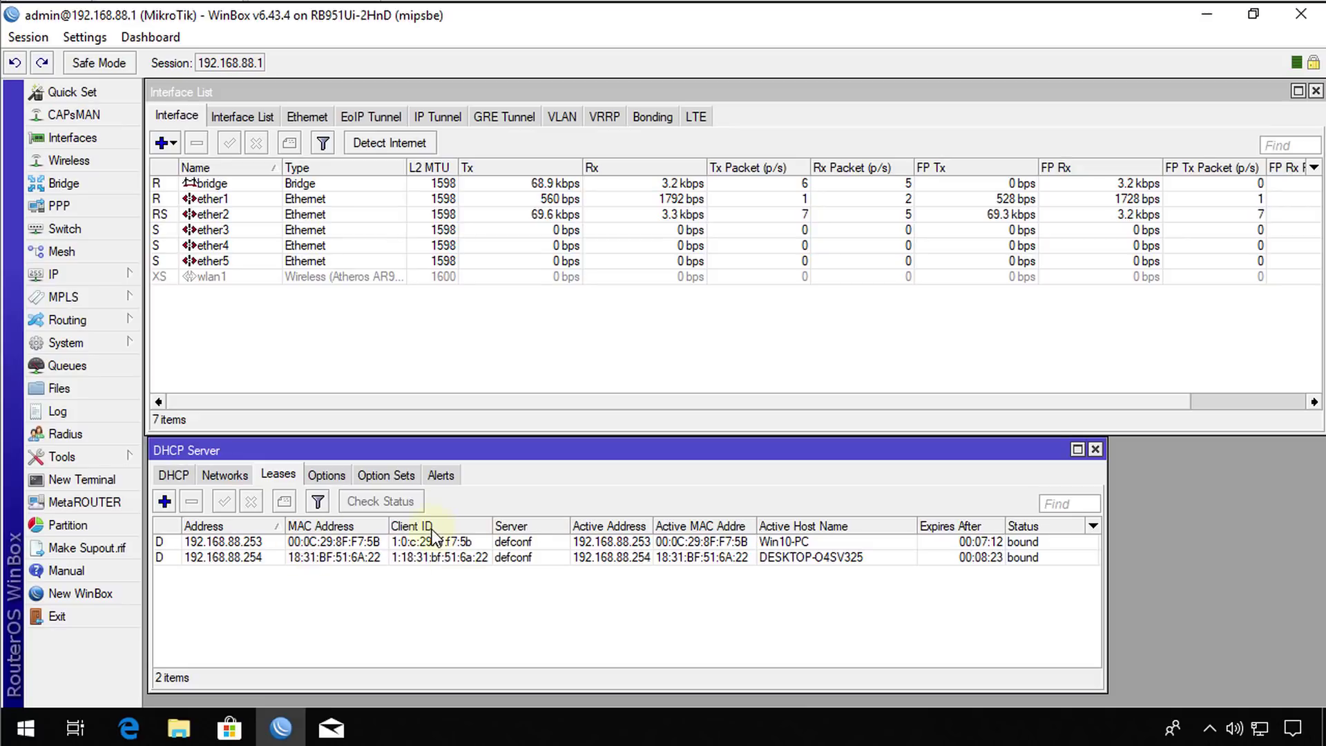
pyautogui.rightClick(1090, 531)
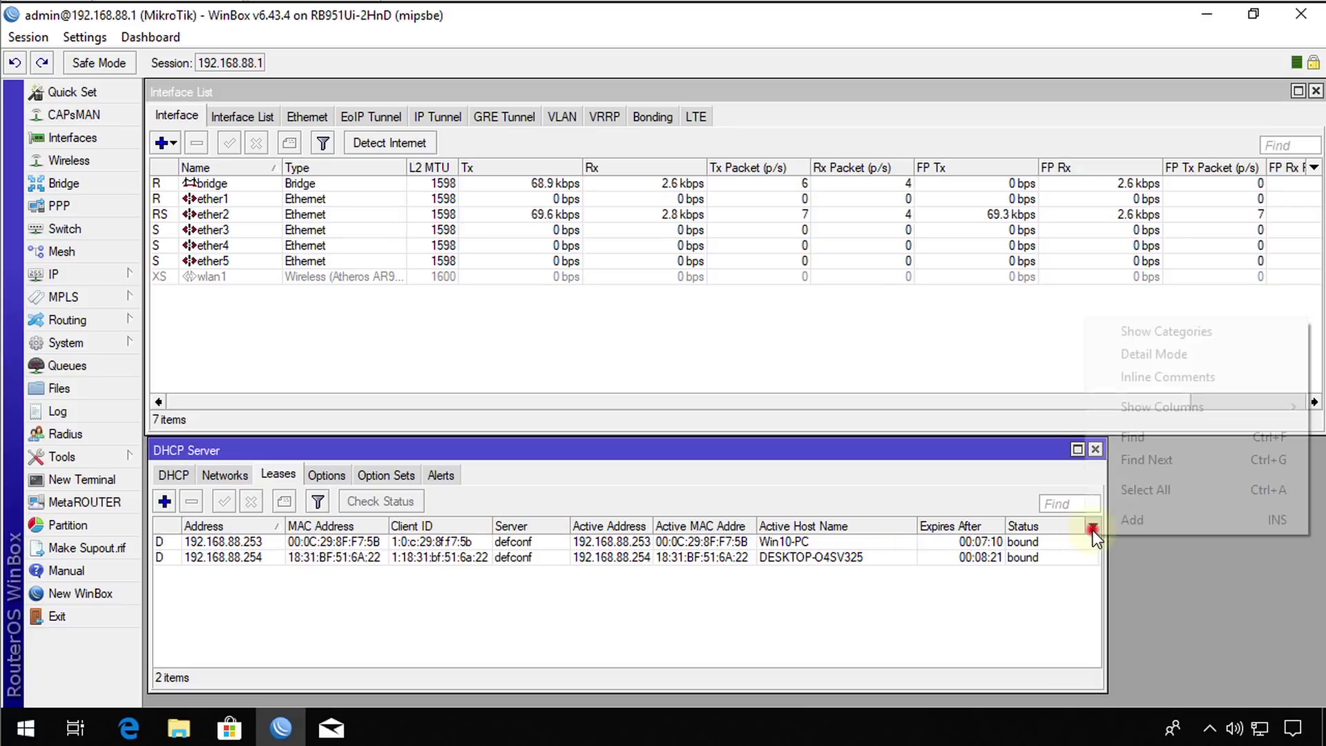
pyautogui.moveTo(1191, 407)
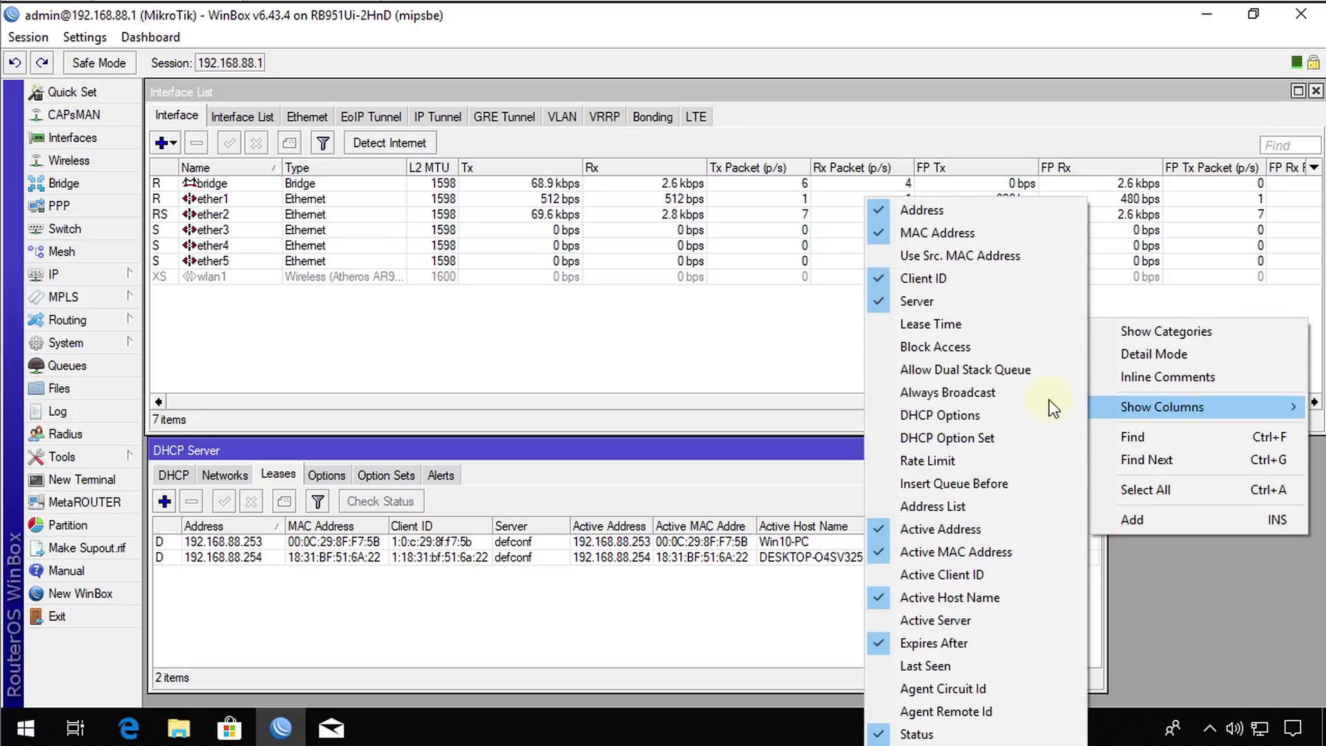
pyautogui.click(954, 277)
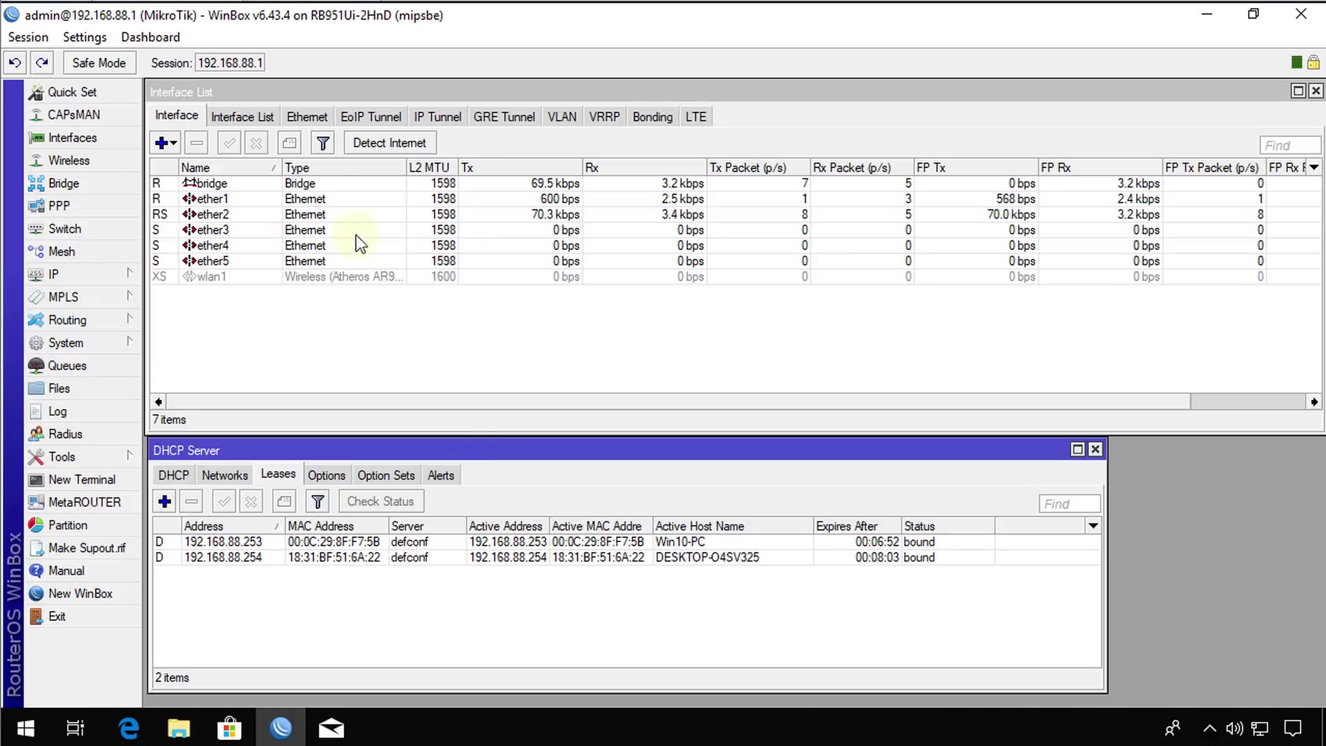
# Save the current layout as session file 'client' in Downloads.
pyautogui.click(26, 39)
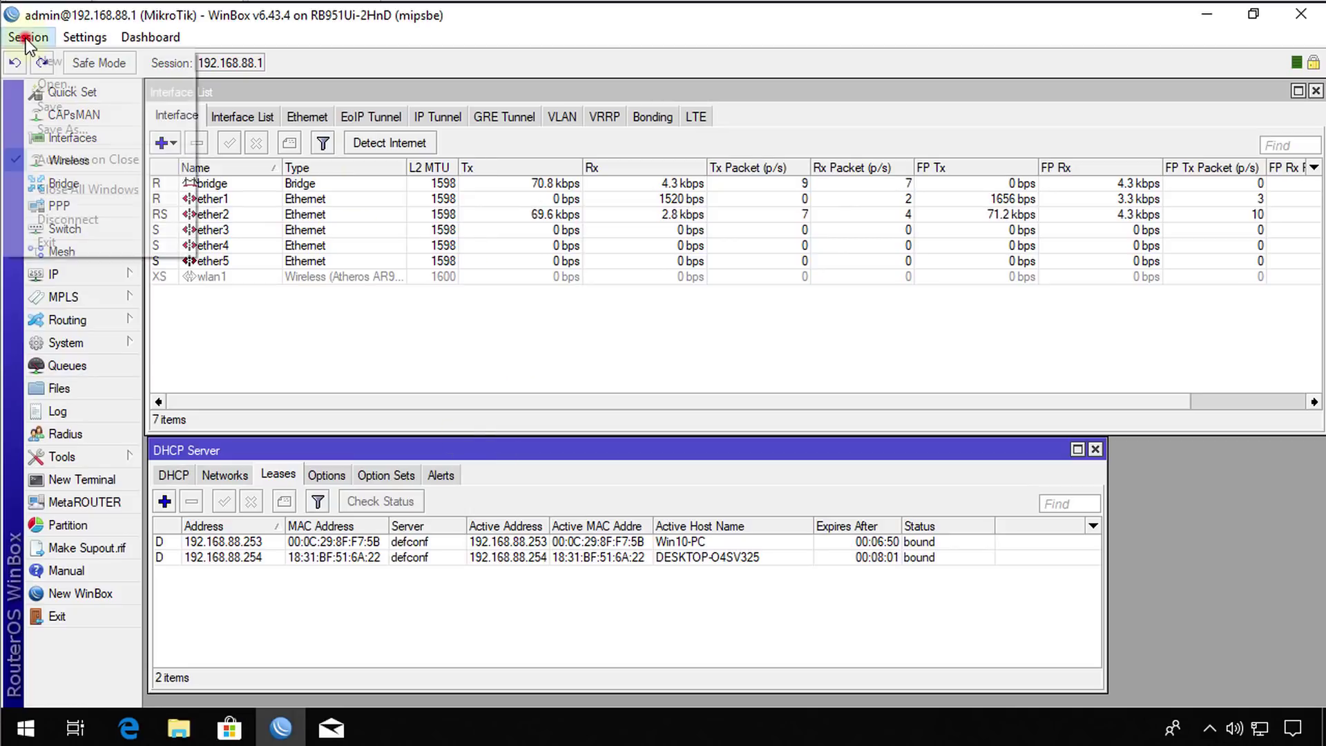
pyautogui.click(97, 132)
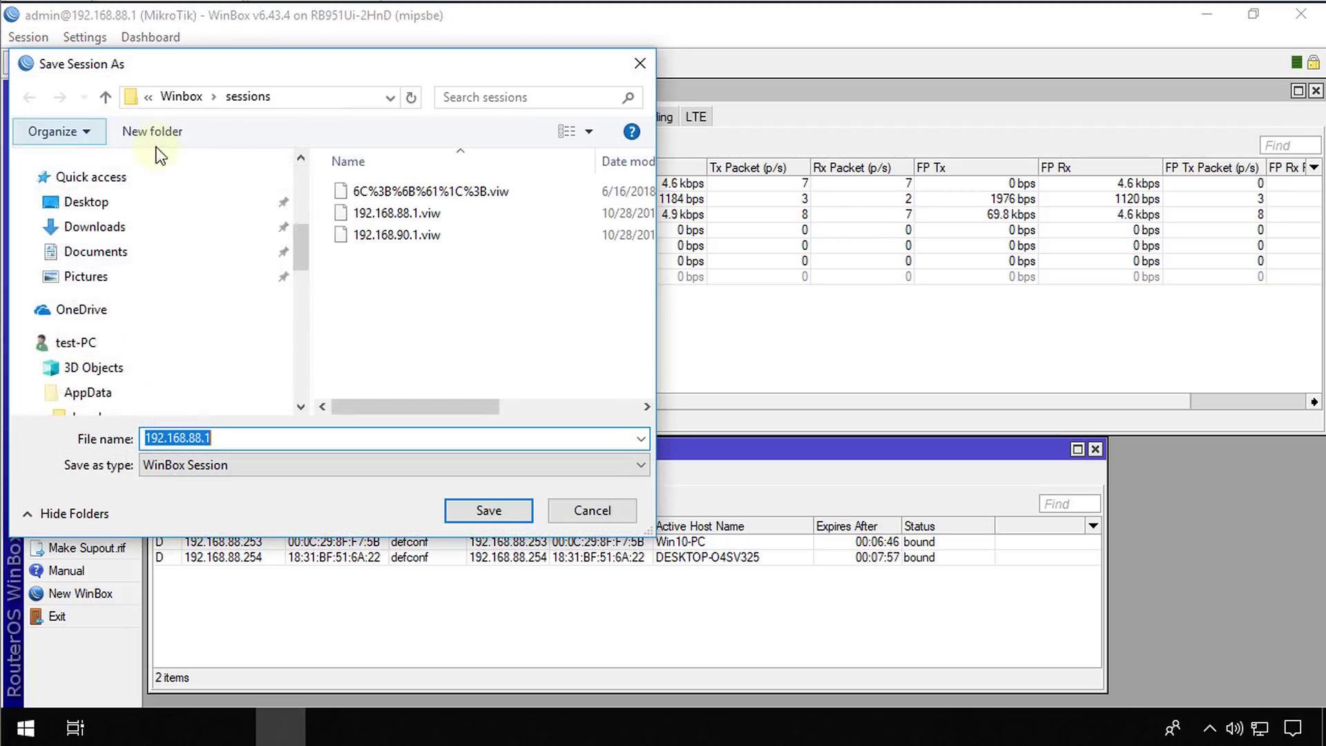
pyautogui.moveTo(300, 245); pyautogui.dragTo(301, 176)
pyautogui.click(114, 226)
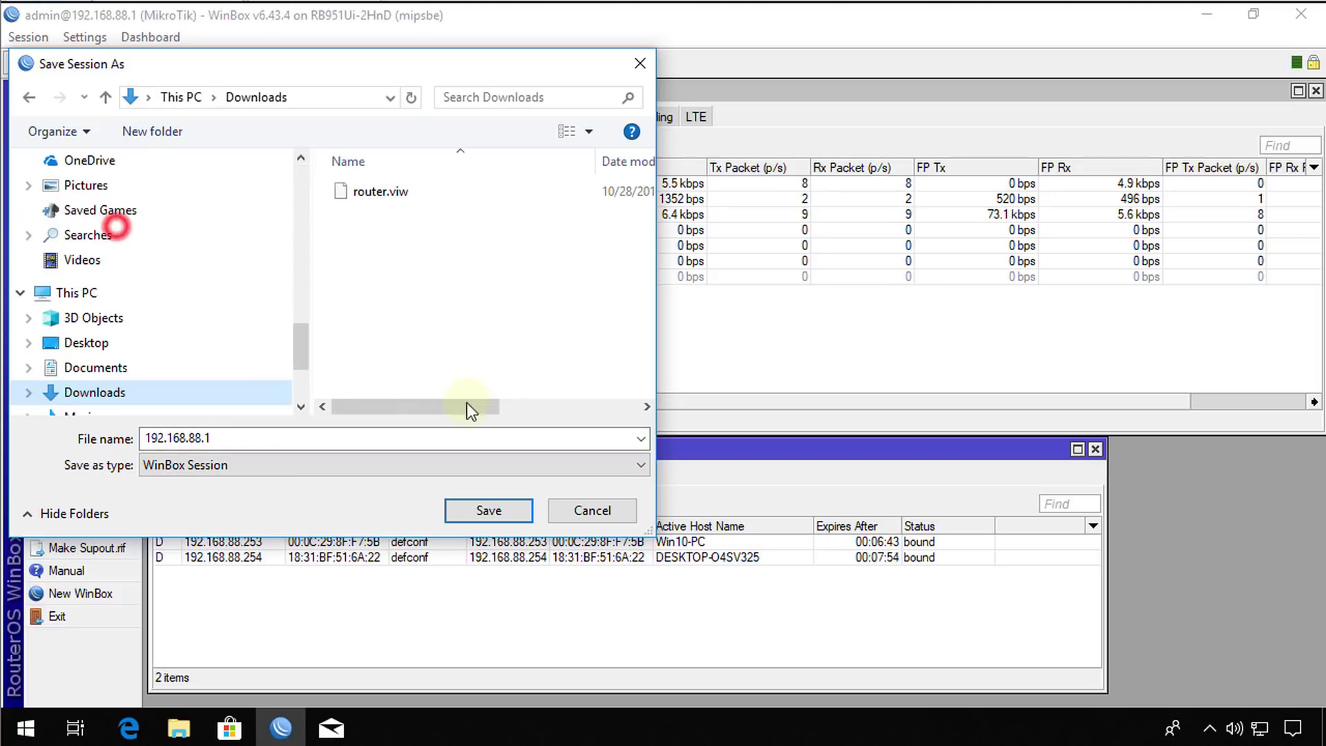
pyautogui.click(229, 440)
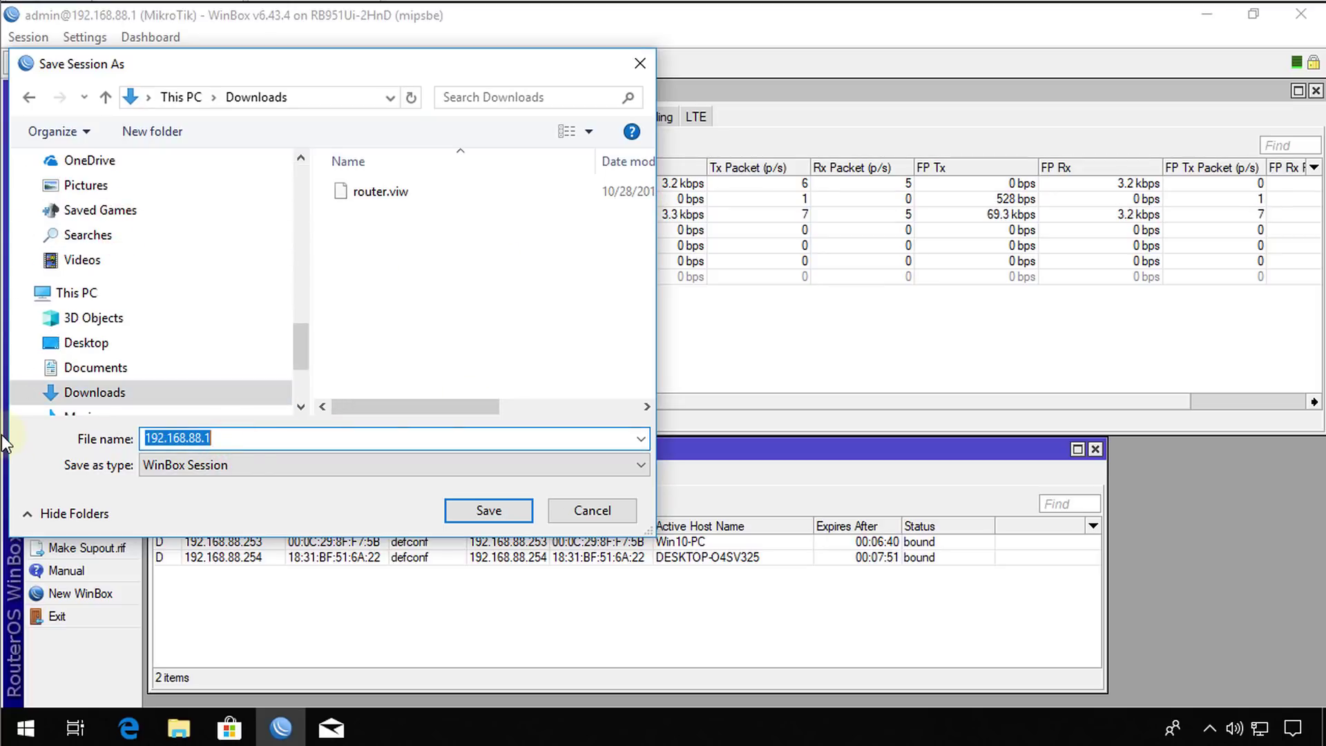
pyautogui.write('cl')
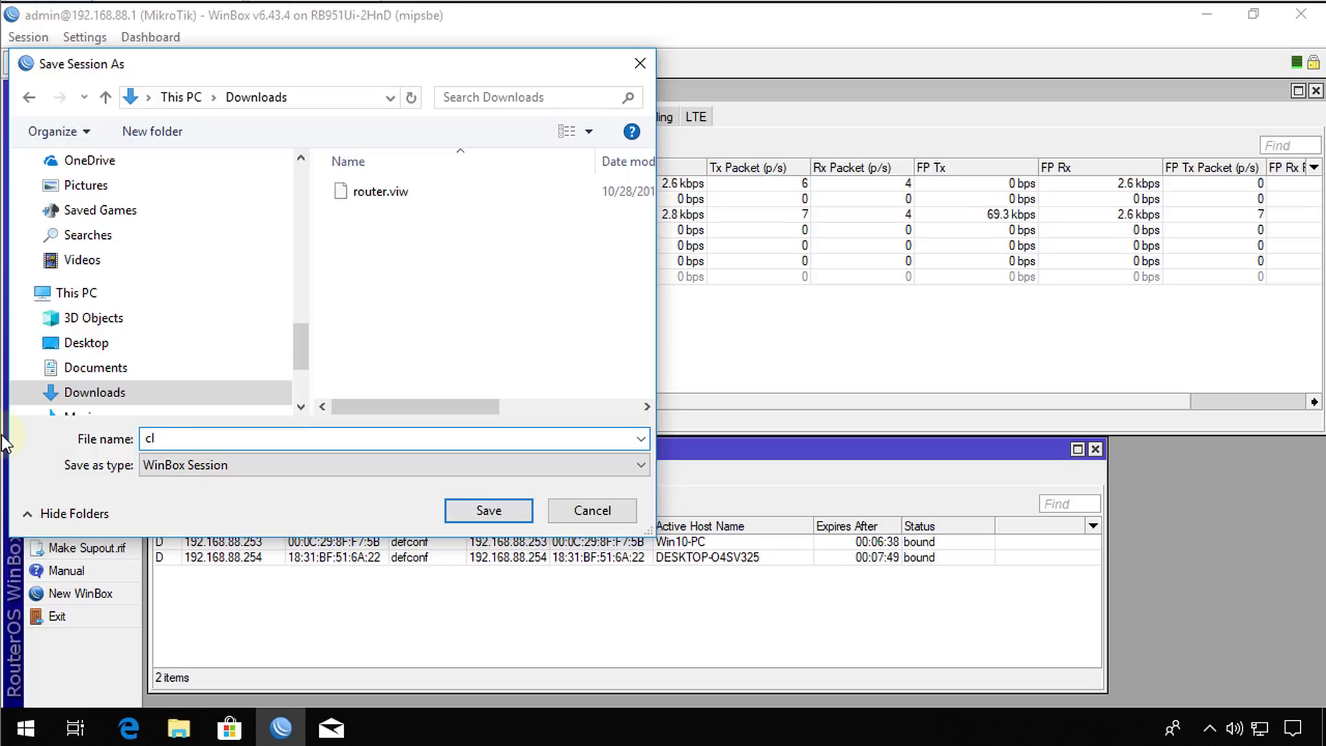
pyautogui.write('ient')
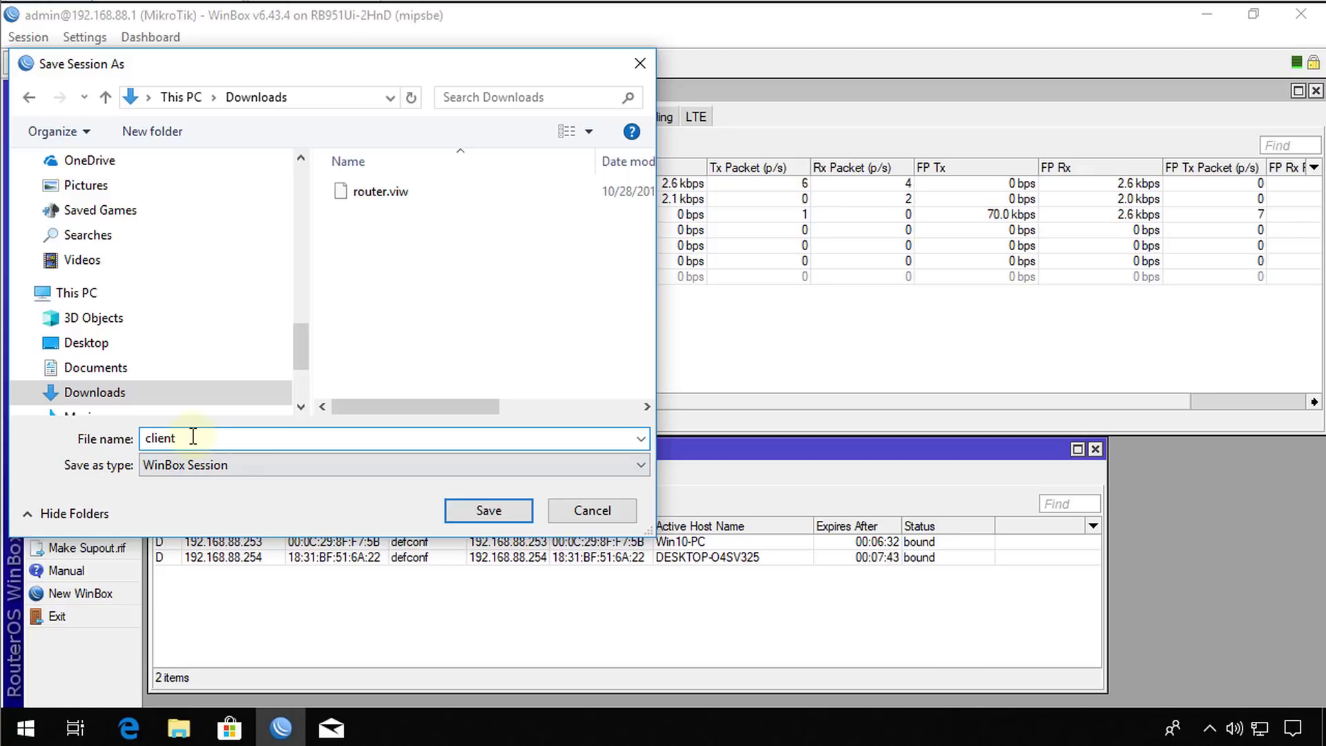
pyautogui.click(489, 510)
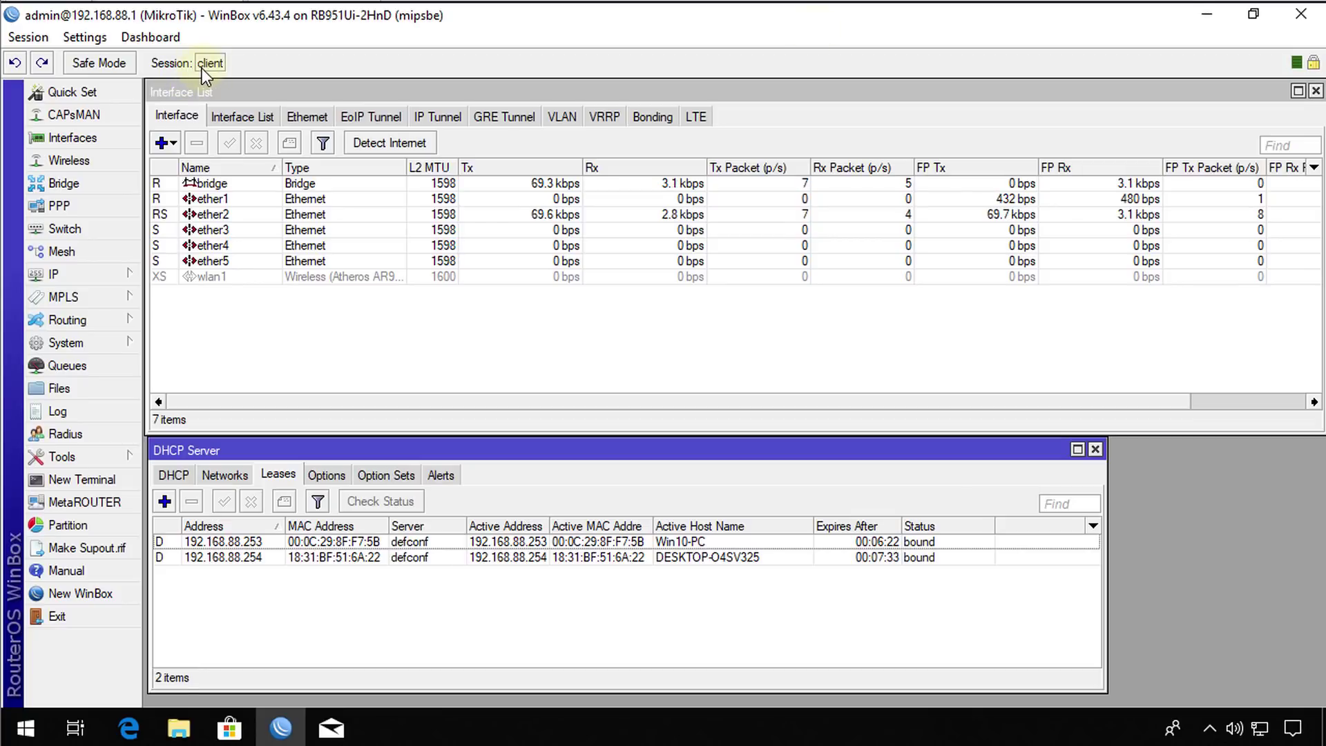
# Close the router window, reopen WinBox, connect, then close and reopen the login again.
pyautogui.click(1301, 14)
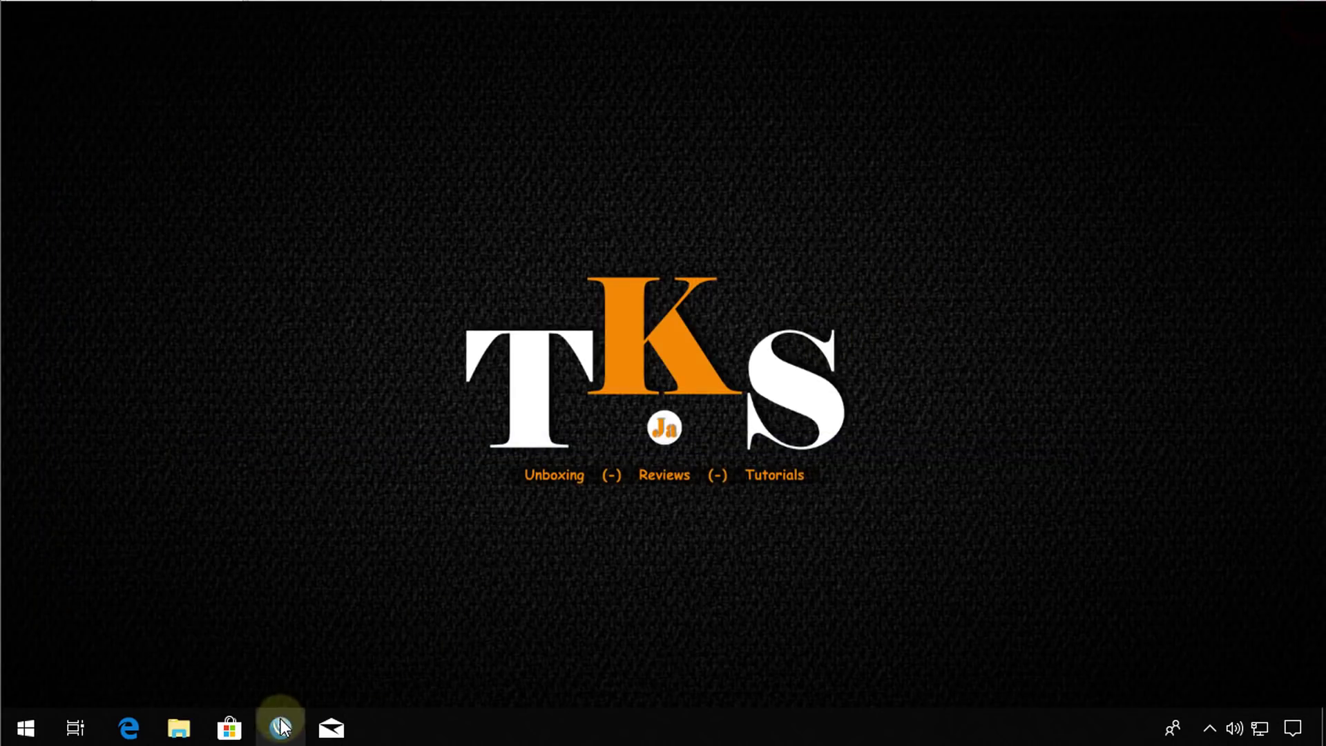
pyautogui.click(280, 726)
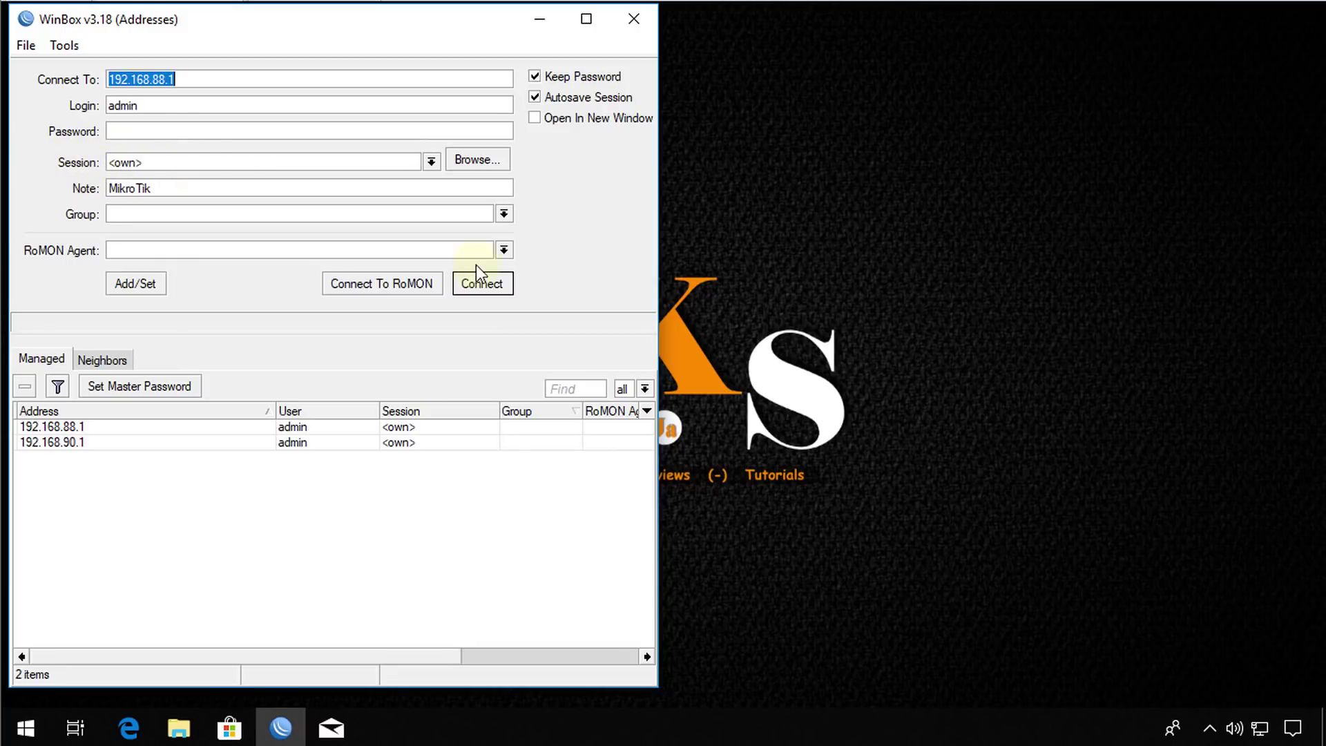
pyautogui.click(476, 286)
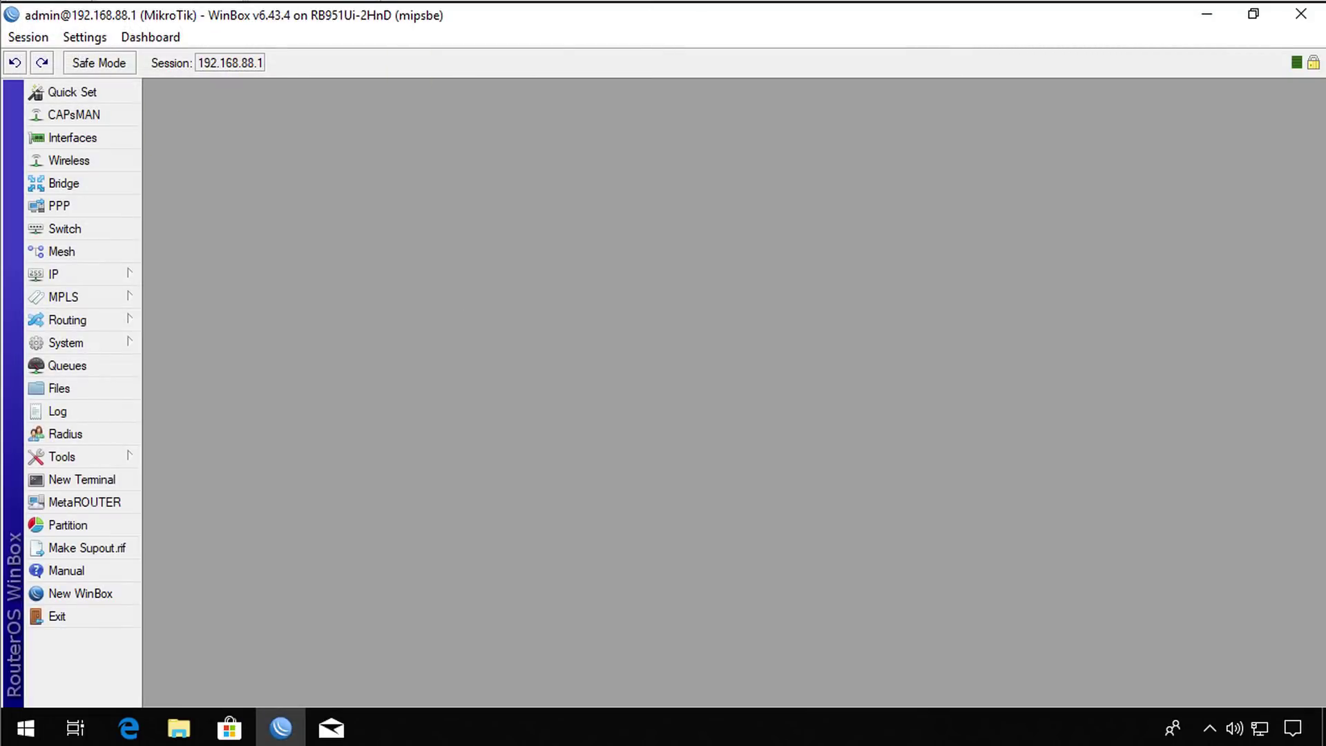
pyautogui.click(1301, 14)
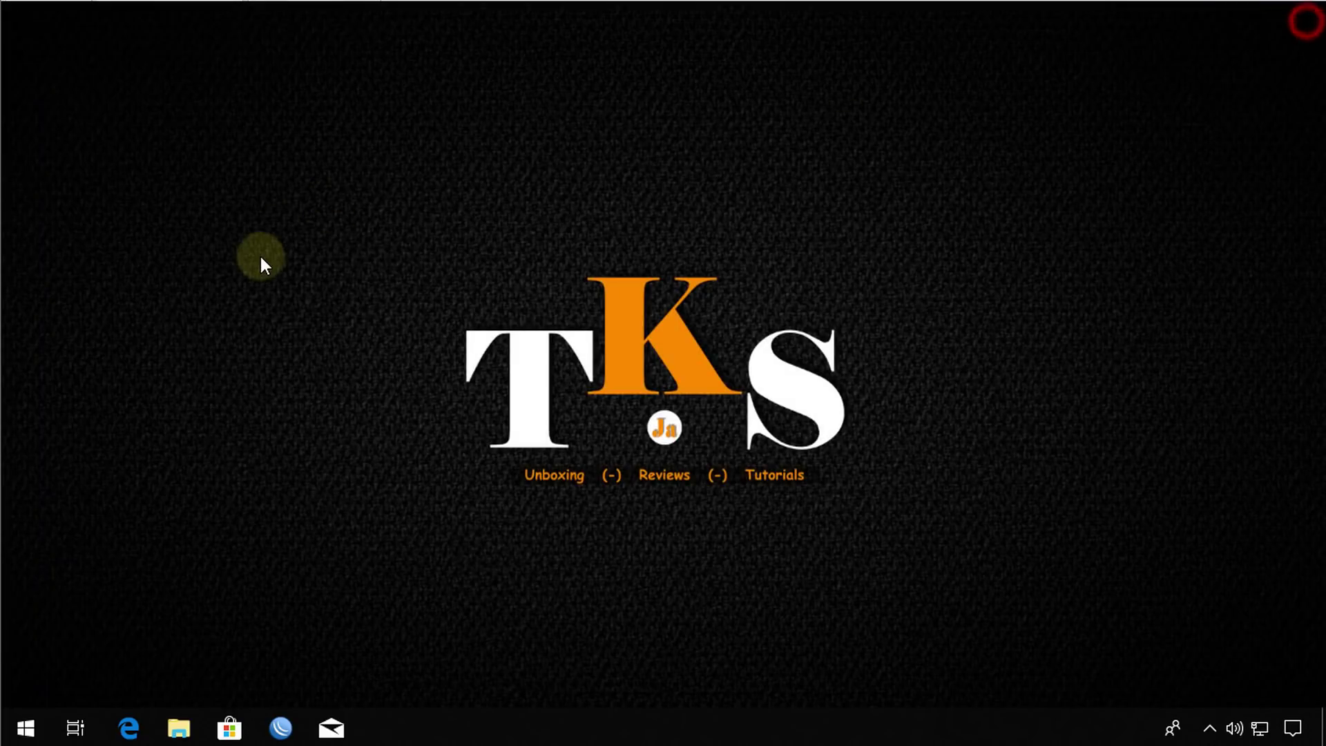
pyautogui.click(280, 724)
# Load Downloads\client.viw as the session and connect to 192.168.88.1.
pyautogui.click(472, 164)
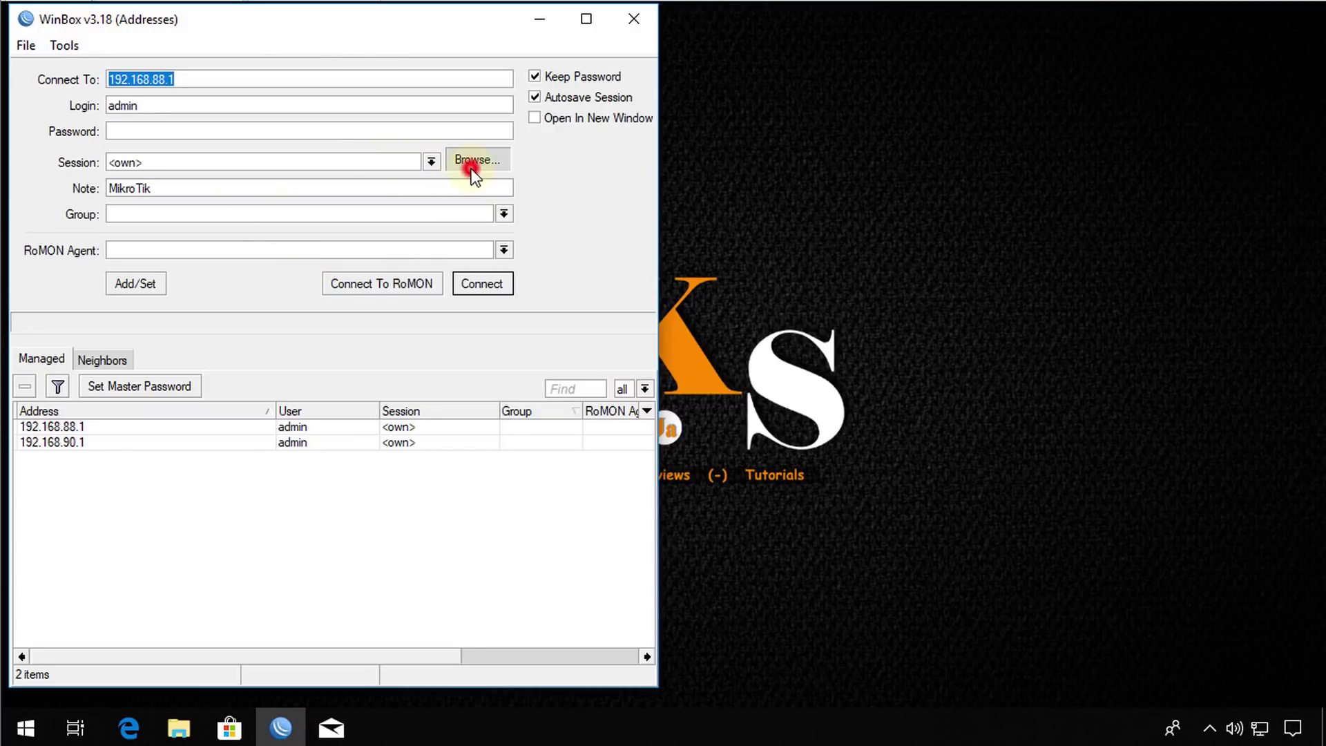
pyautogui.moveTo(166, 266); pyautogui.dragTo(173, 207)
pyautogui.click(110, 234)
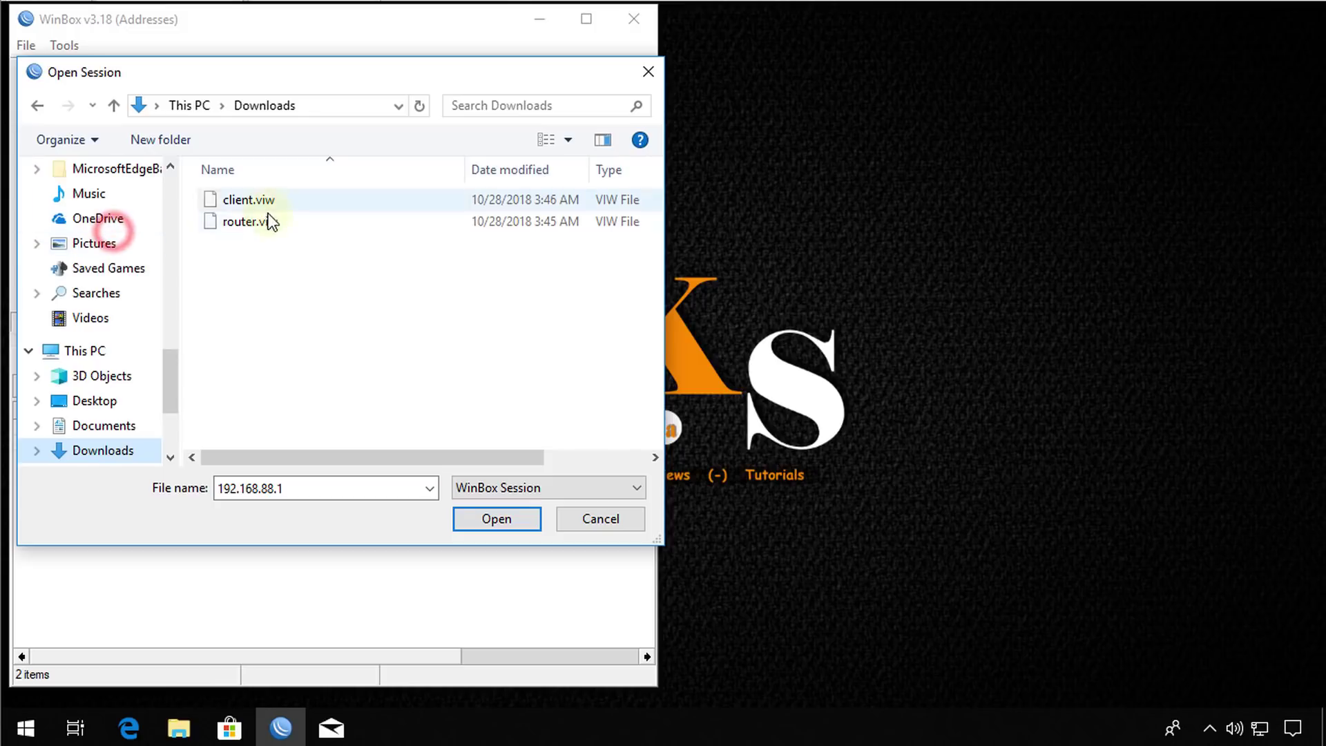
pyautogui.click(228, 200)
pyautogui.click(488, 520)
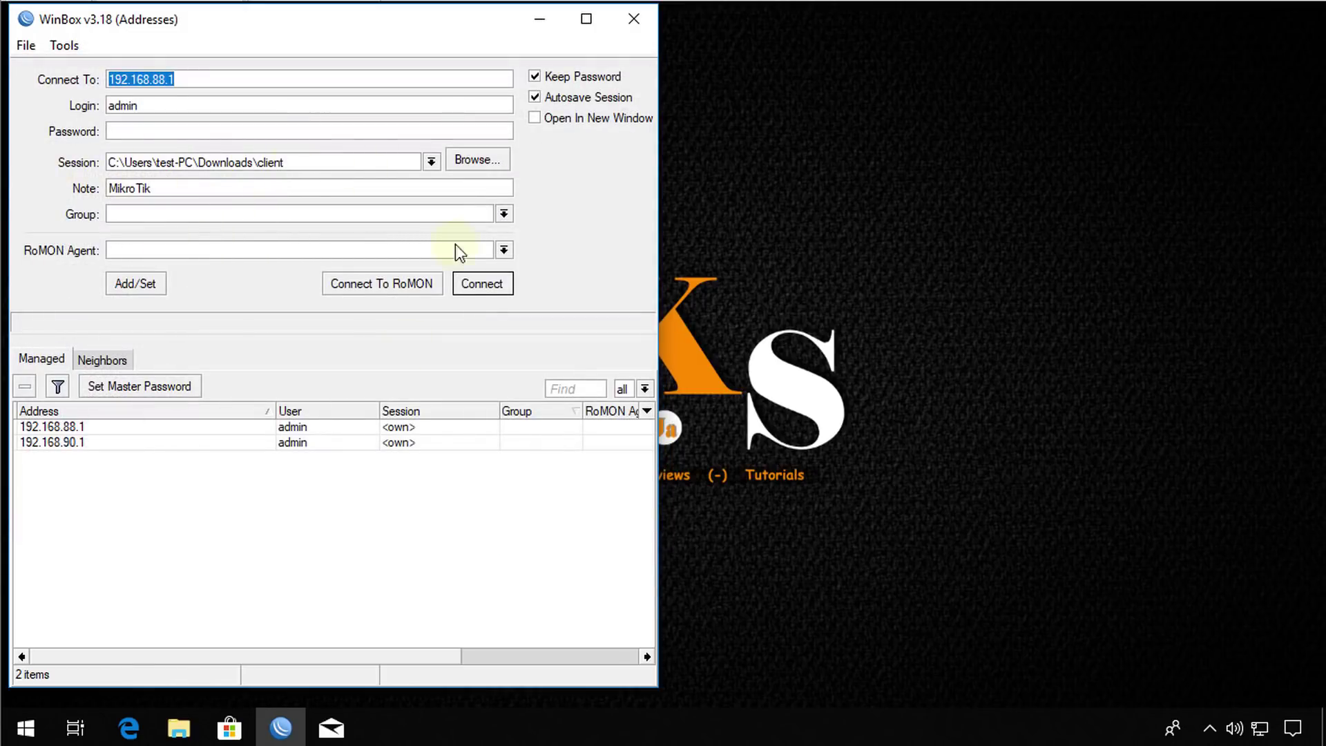
pyautogui.click(508, 289)
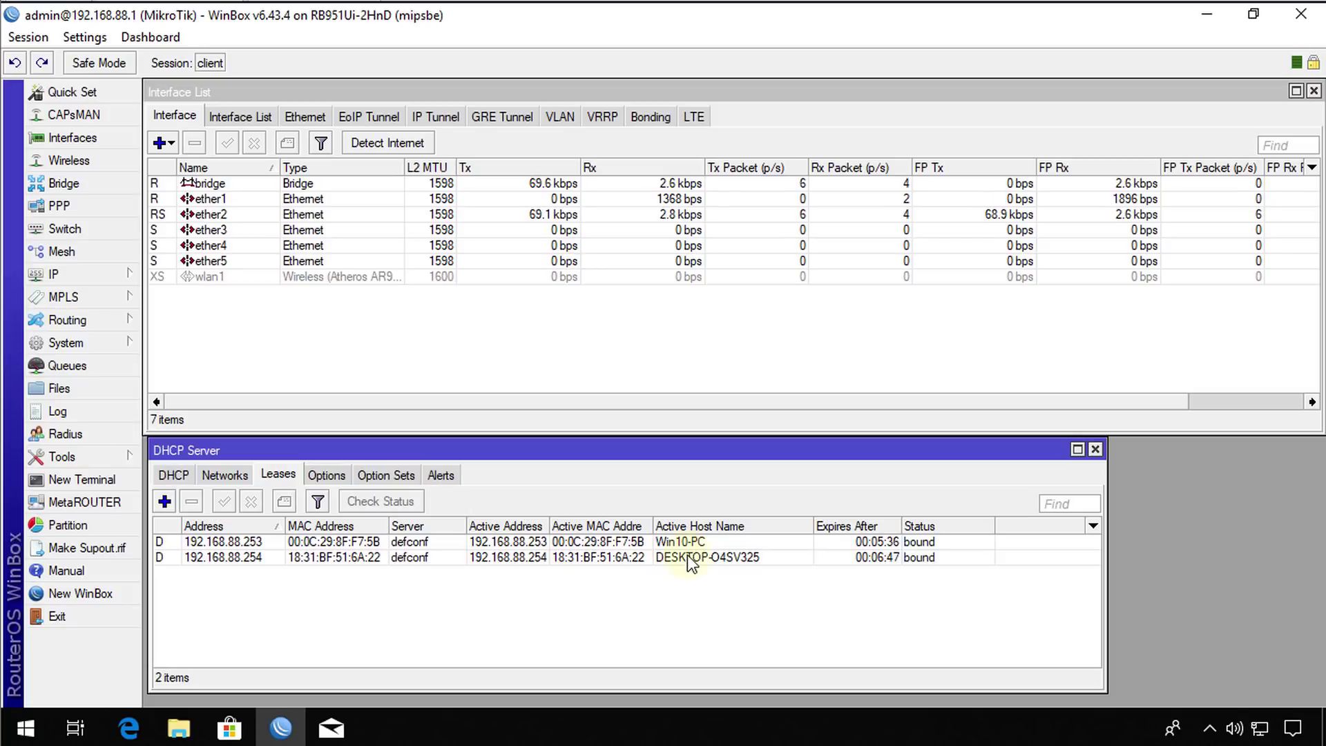
# Close the router window, reopen WinBox and select the managed entries 192.168.90.1 and 192.168.88.1.
pyautogui.click(1300, 14)
pyautogui.click(281, 728)
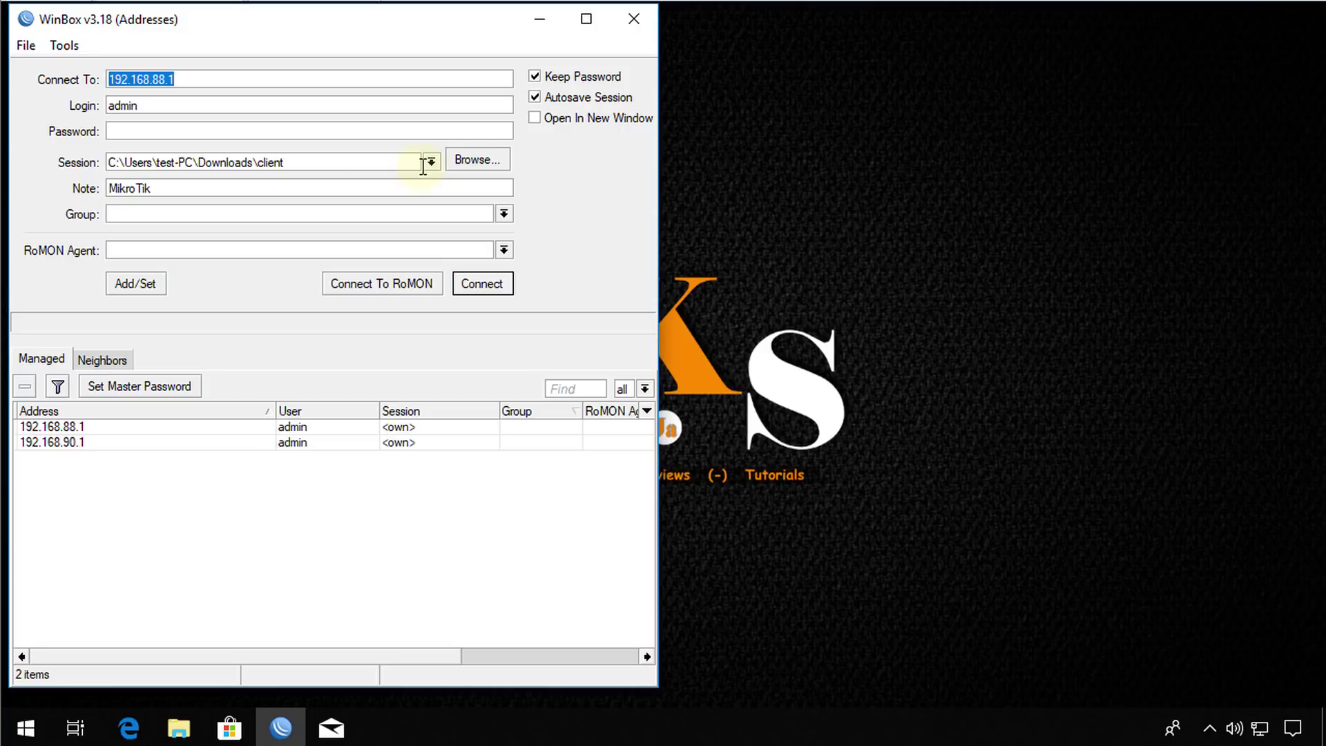
pyautogui.click(127, 442)
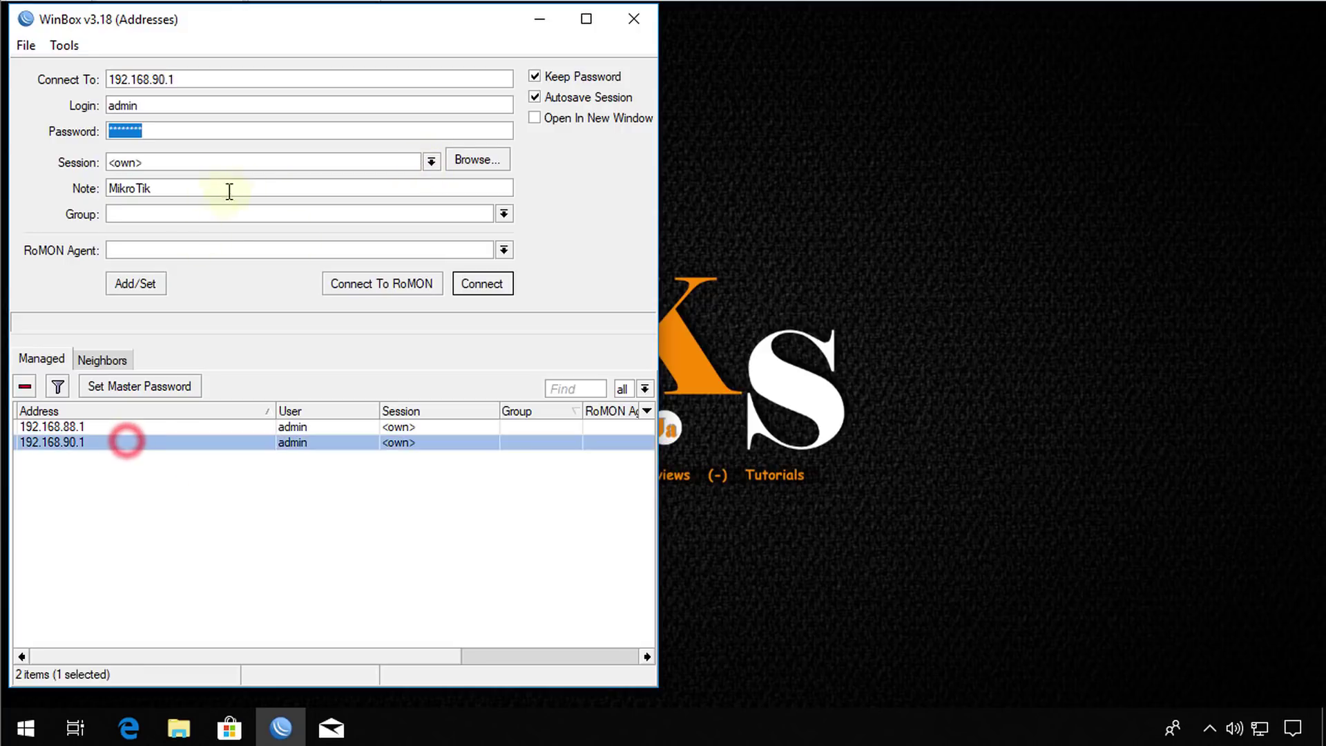
pyautogui.click(134, 426)
pyautogui.click(121, 443)
pyautogui.click(133, 424)
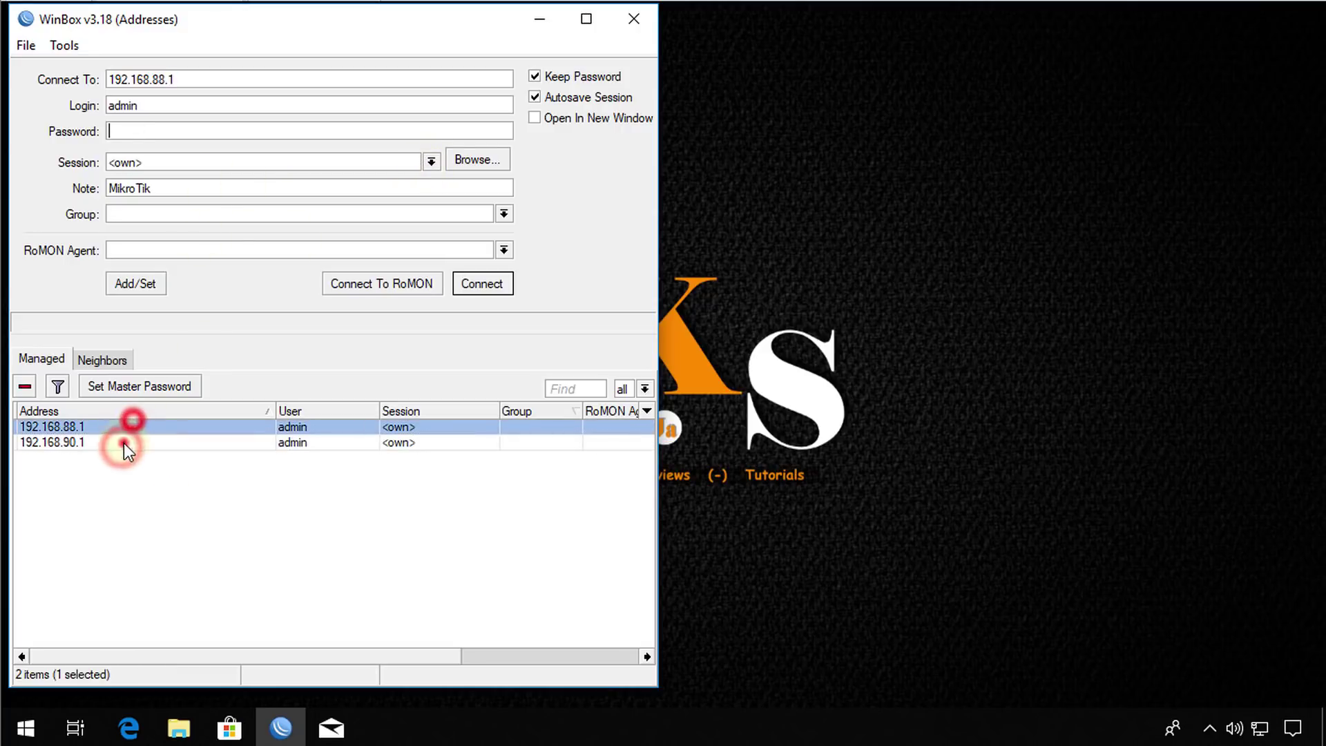
pyautogui.click(123, 443)
pyautogui.click(132, 426)
pyautogui.click(463, 445)
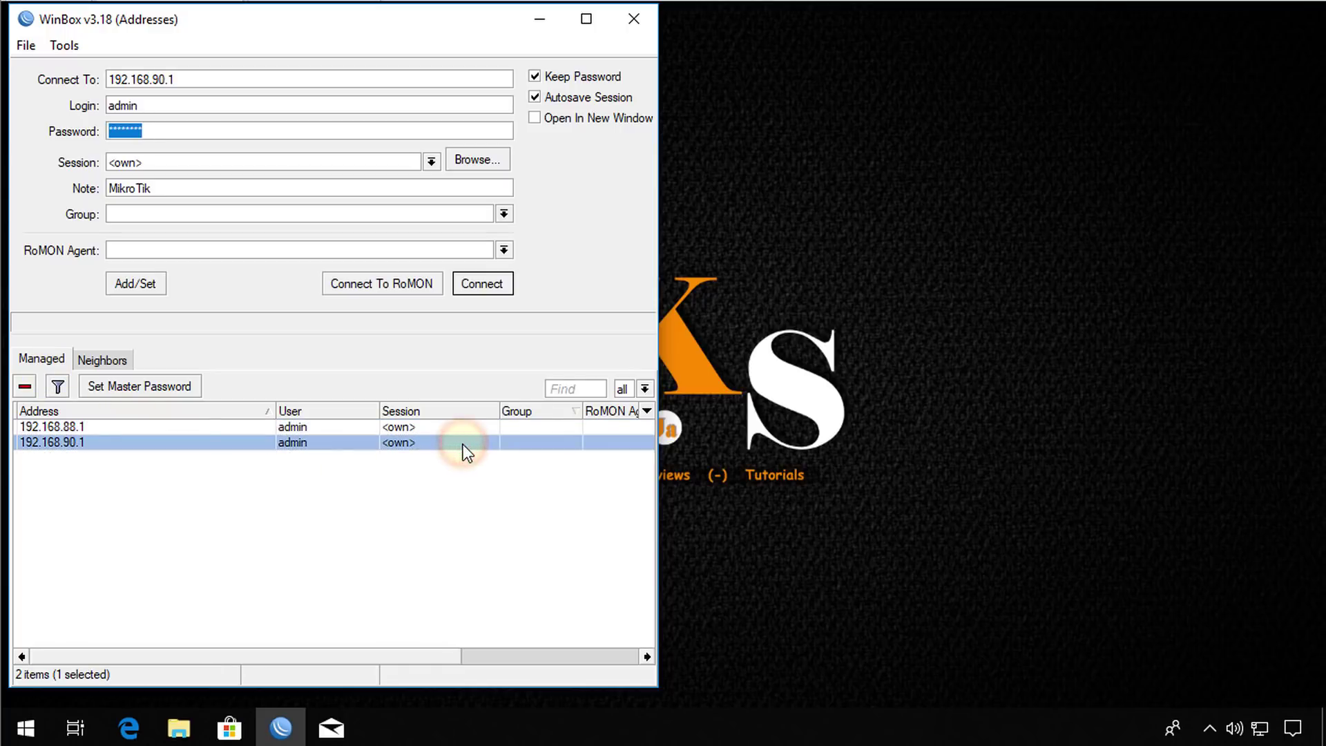
pyautogui.click(89, 426)
# Remove both 192.168.88.1 and 192.168.90.1 from the managed list.
pyautogui.click(25, 386)
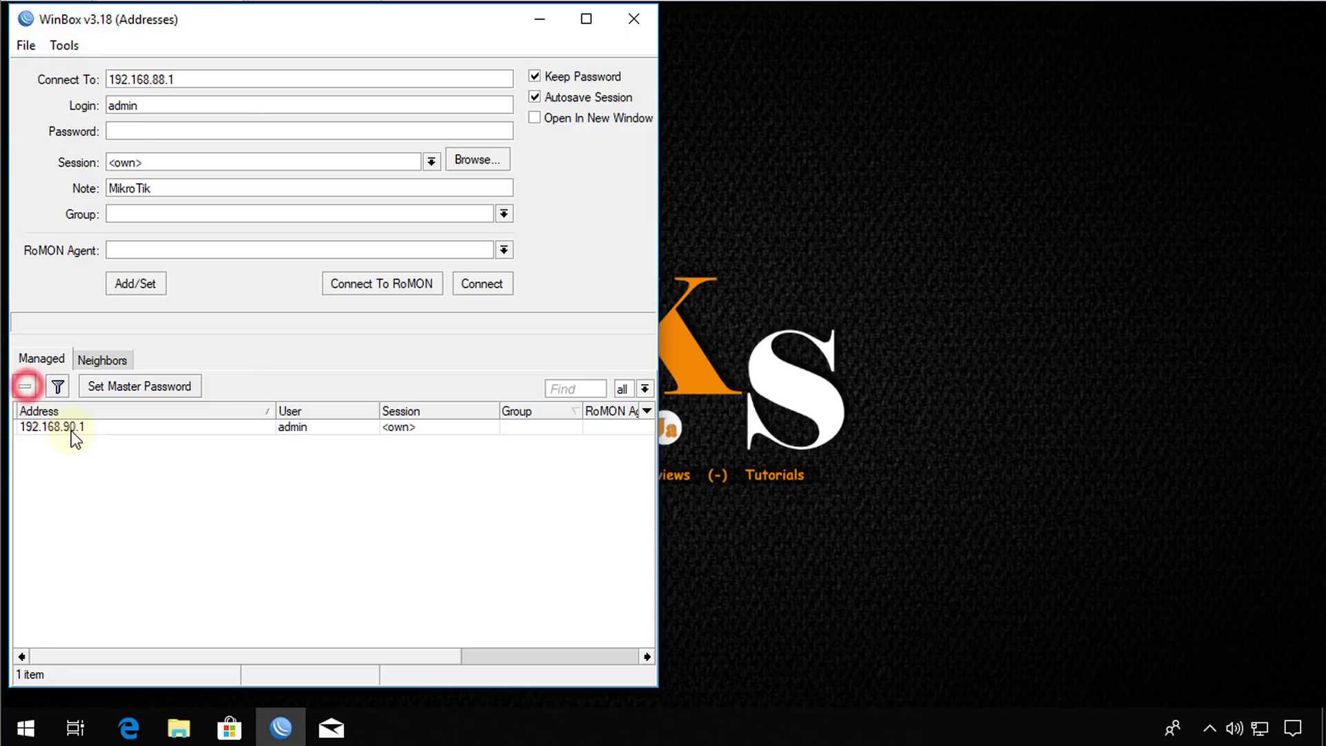
pyautogui.click(75, 429)
pyautogui.click(24, 386)
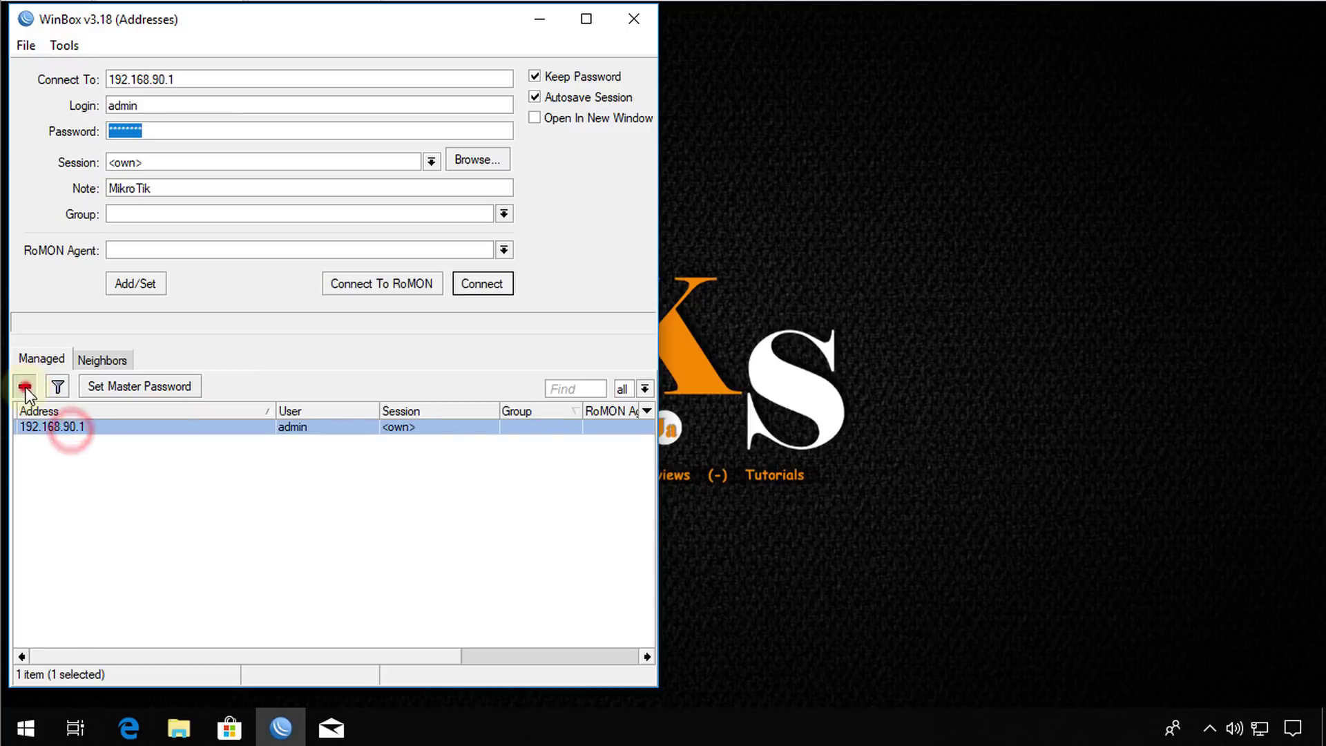
pyautogui.click(133, 474)
# Change Connect To to 192.168.88.1 and clear the saved password.
pyautogui.click(194, 79)
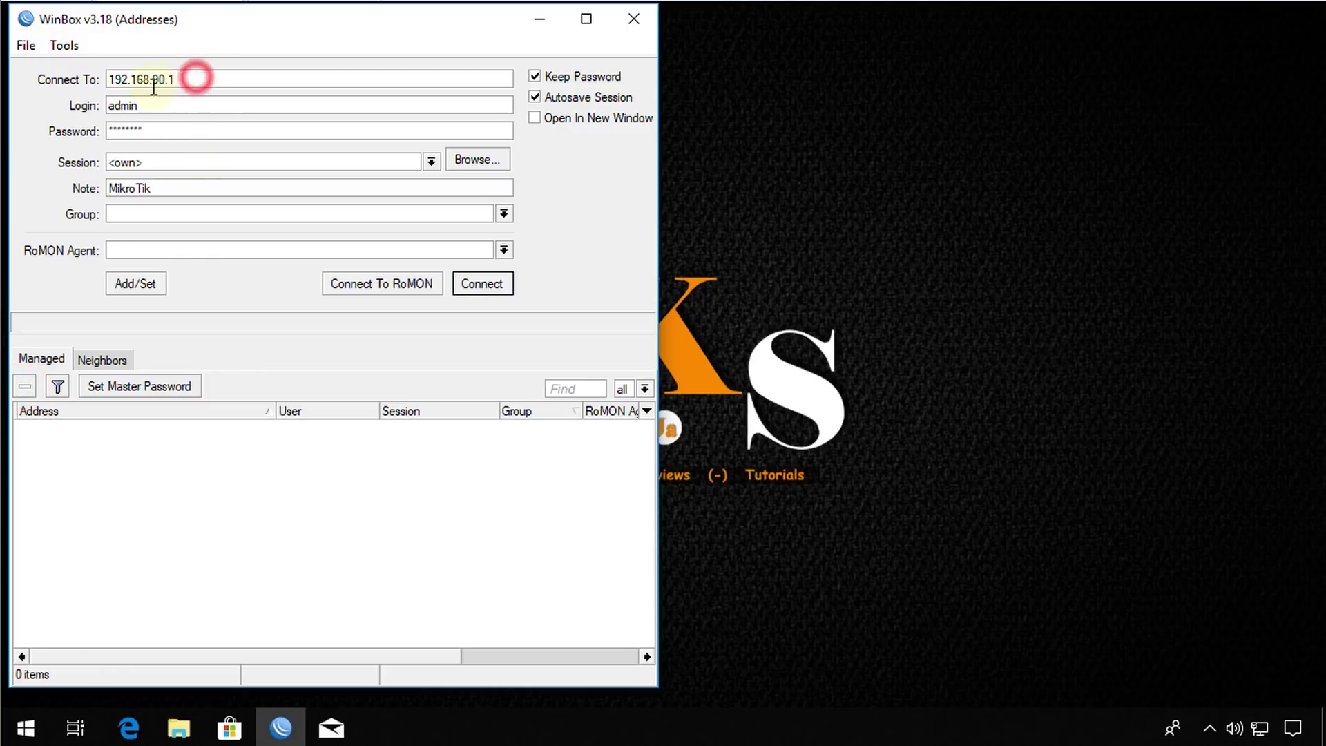
pyautogui.moveTo(154, 87); pyautogui.dragTo(388, 65)
pyautogui.write('88')
pyautogui.doubleClick(146, 125)
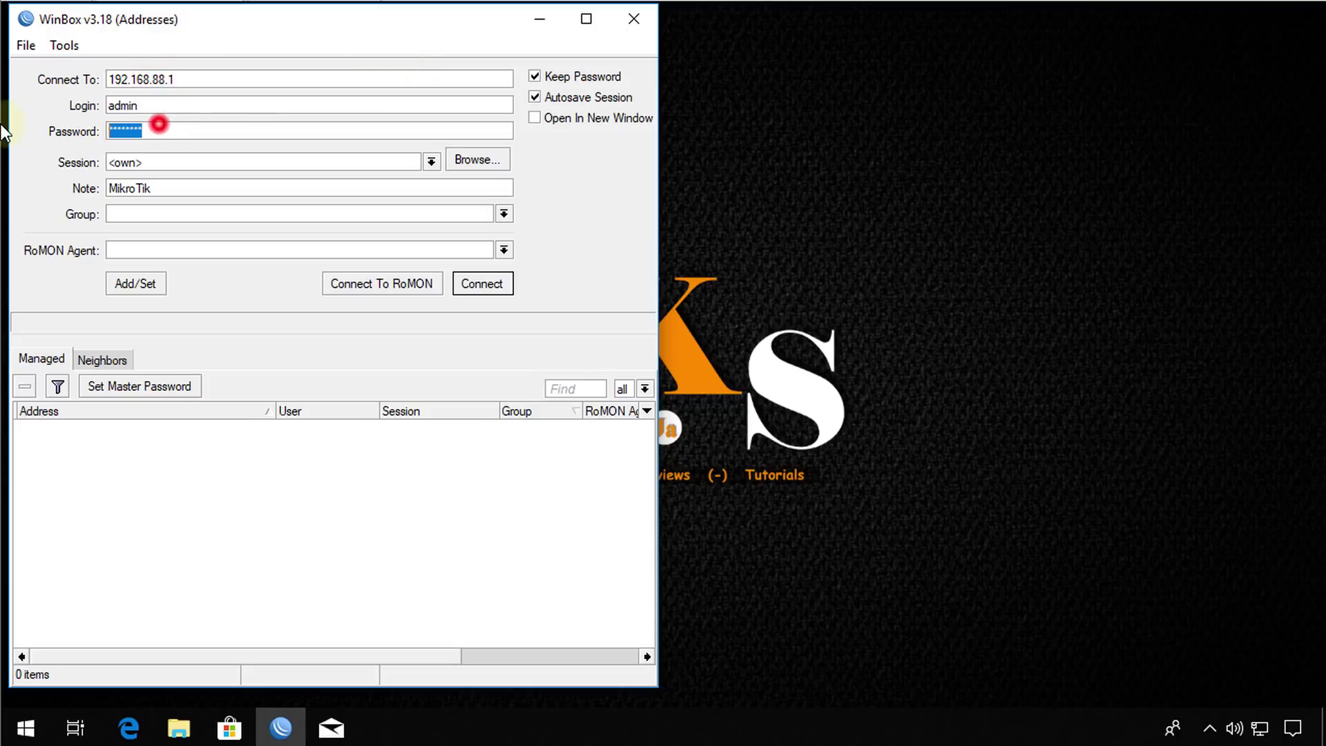
pyautogui.press('BackSpace')
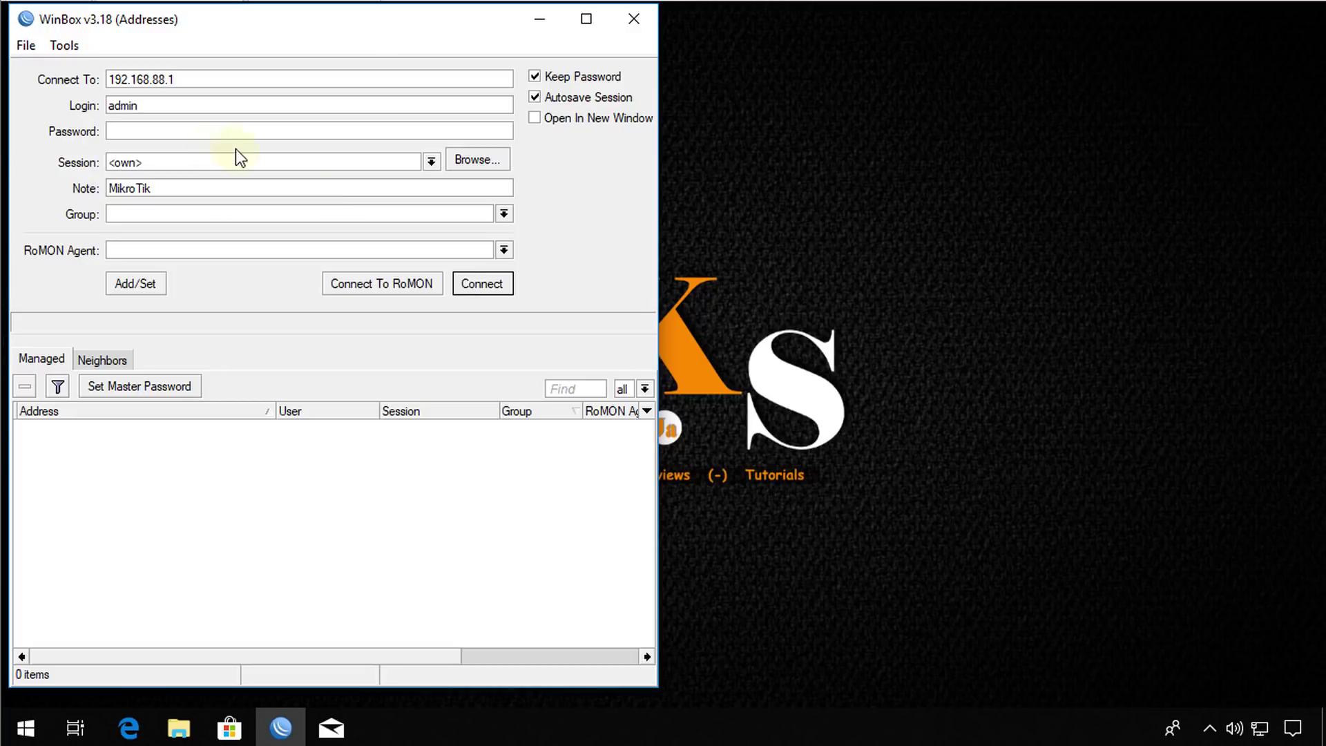
# Load Downloads\router.viw as the session file in the login form.
pyautogui.click(480, 160)
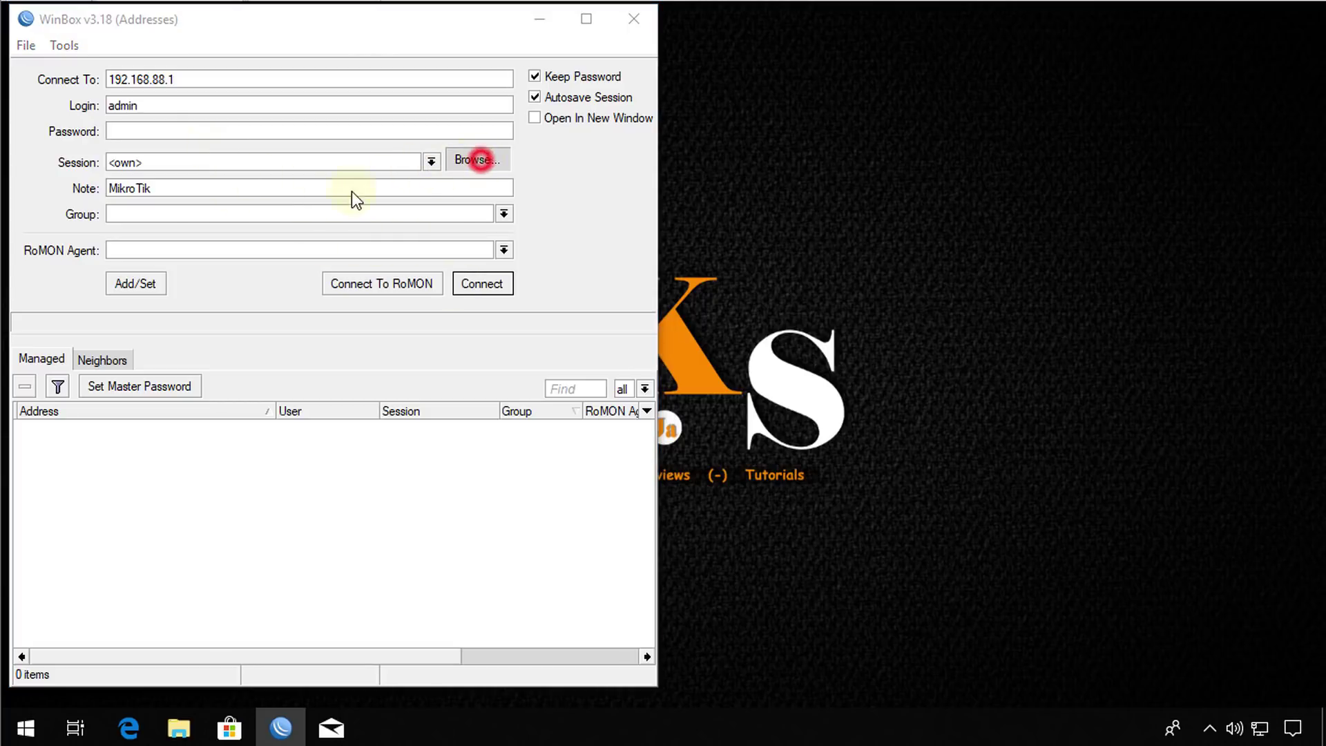
pyautogui.moveTo(172, 259); pyautogui.dragTo(173, 193)
pyautogui.click(114, 235)
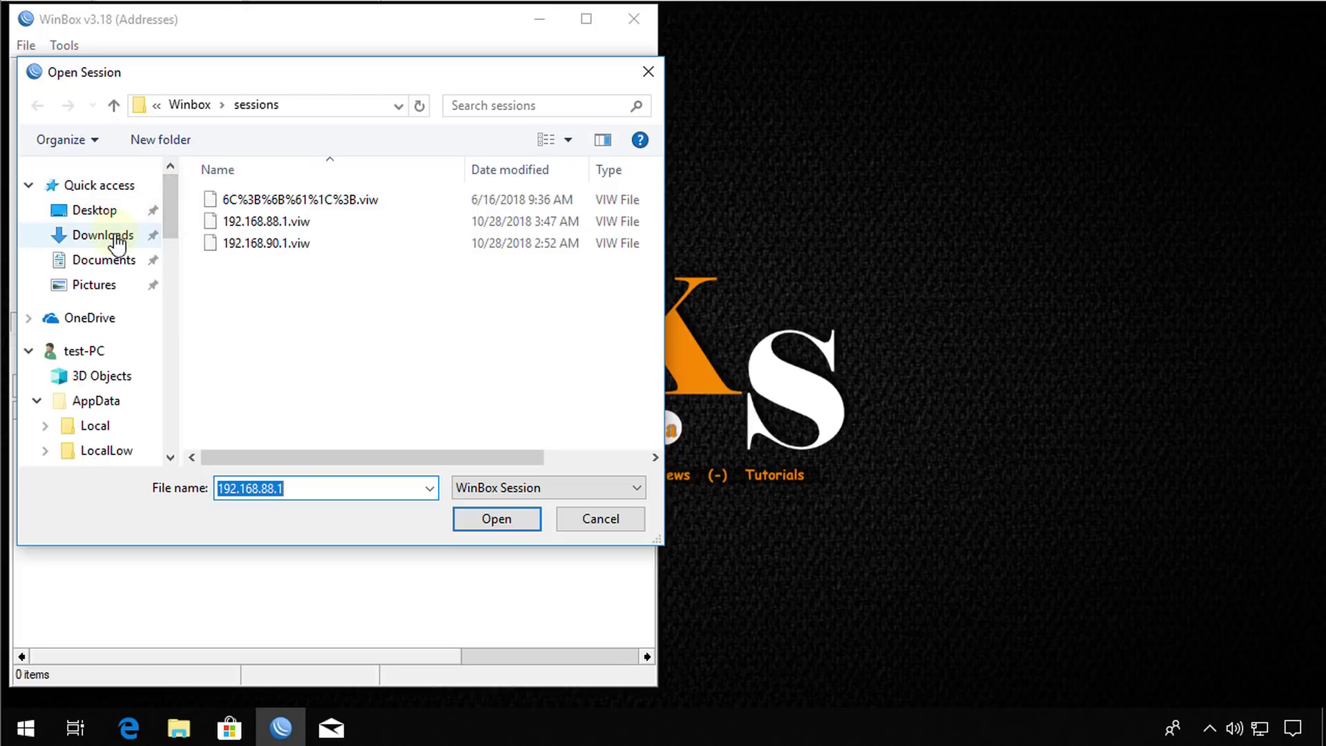
pyautogui.click(259, 219)
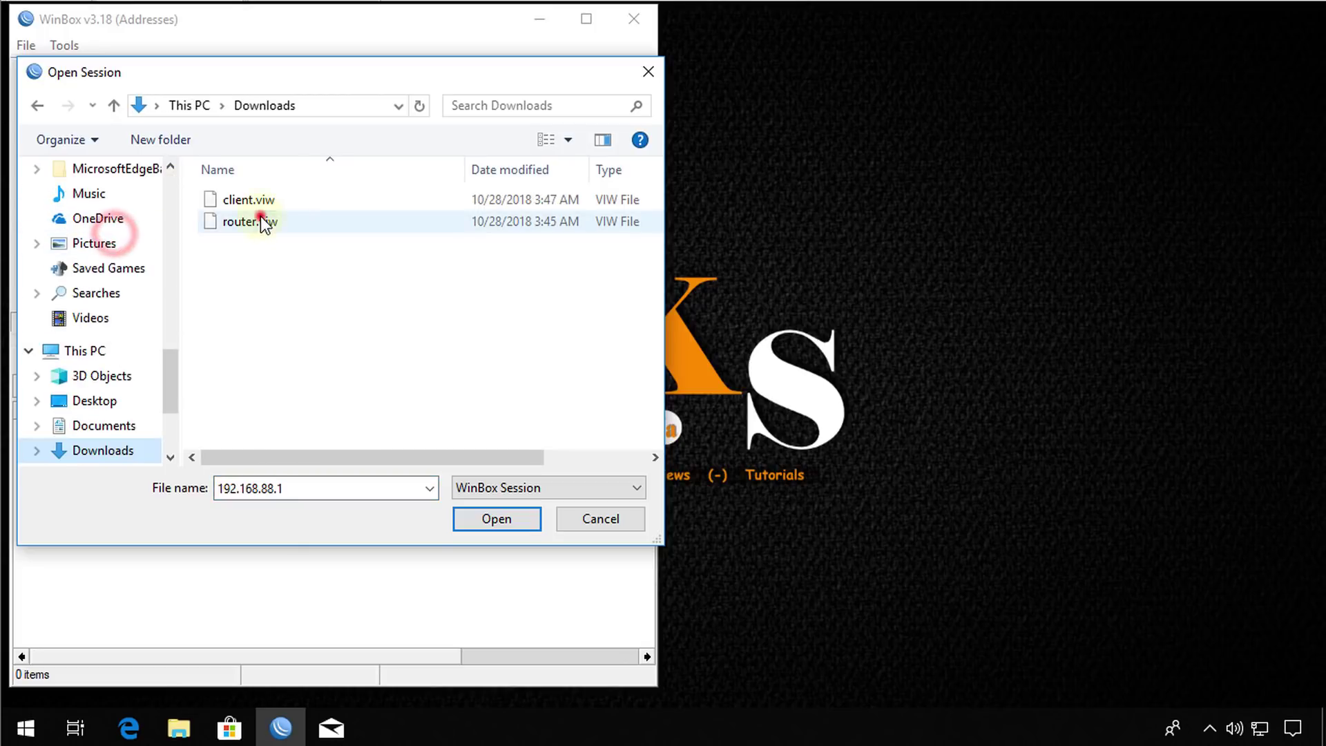
pyautogui.click(488, 520)
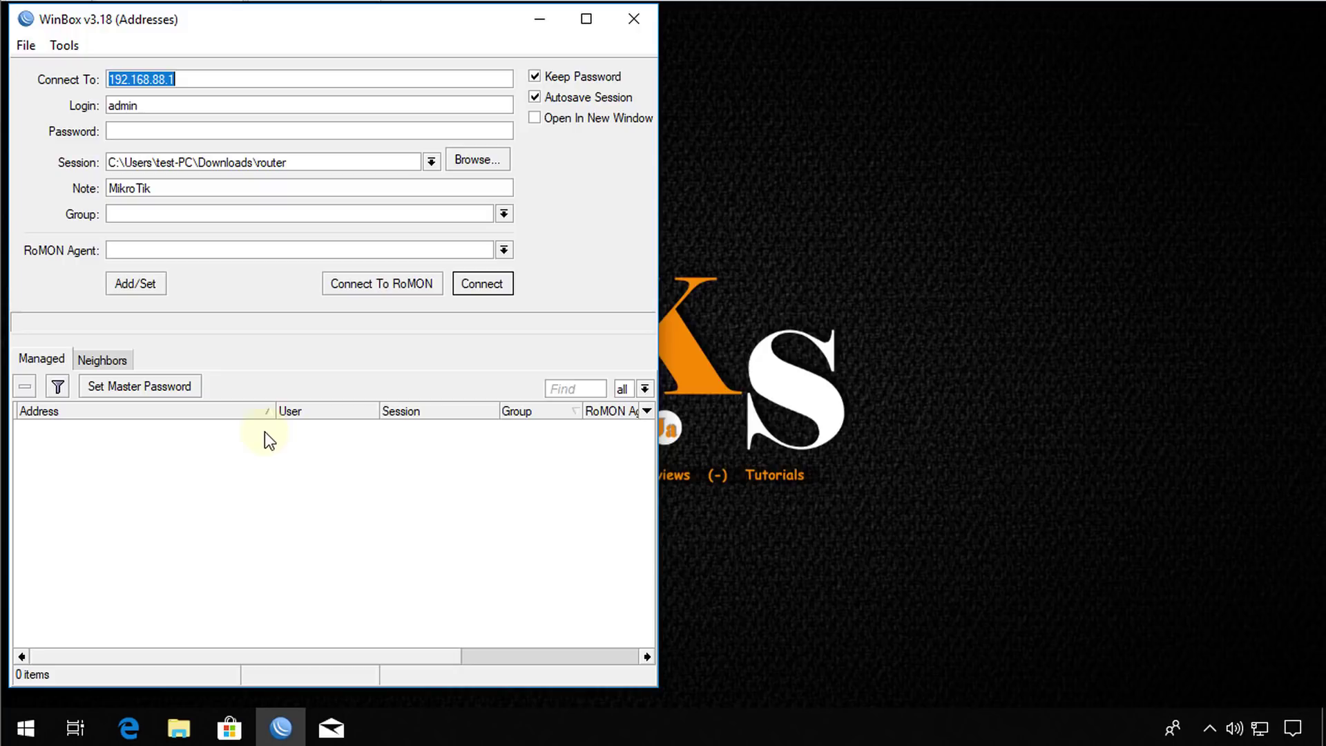
# Set group Core and note CoreRouter, add the entry, and resize the Address and Session columns.
pyautogui.click(231, 83)
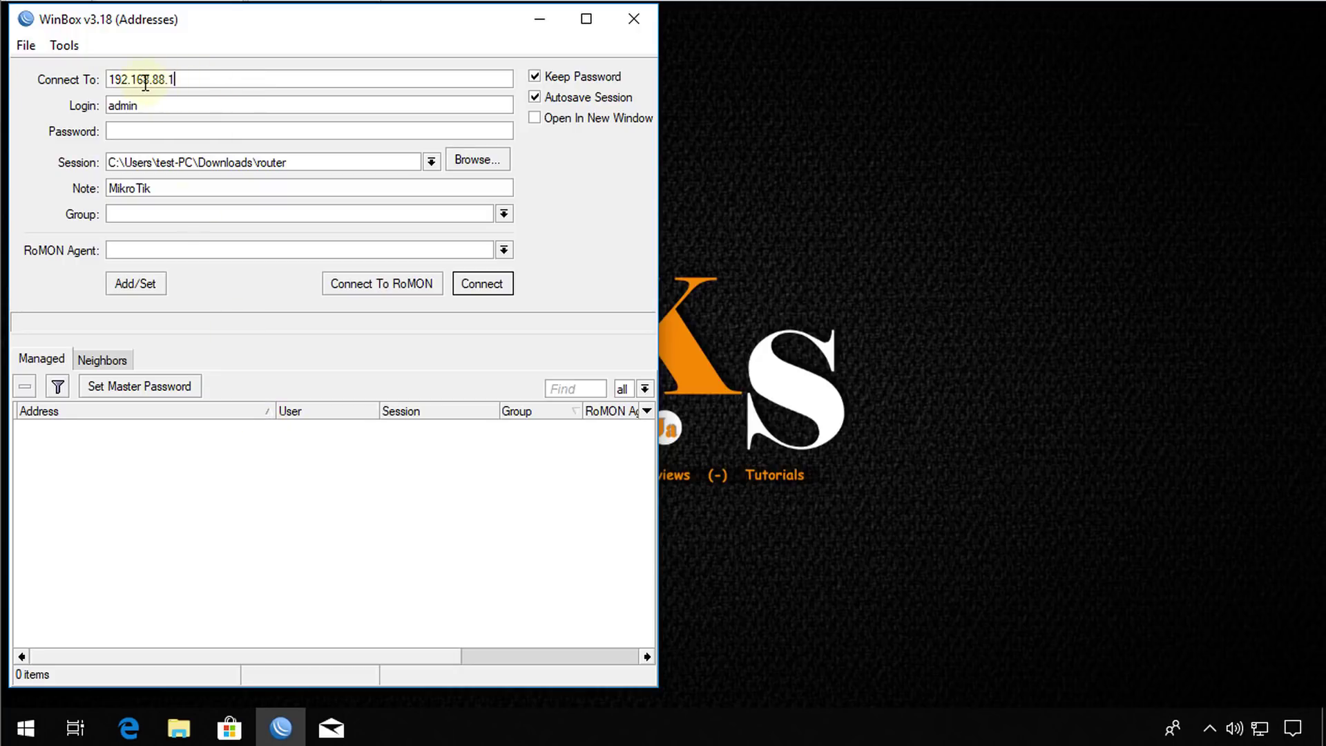
pyautogui.click(131, 212)
pyautogui.moveTo(169, 190); pyautogui.dragTo(26, 192)
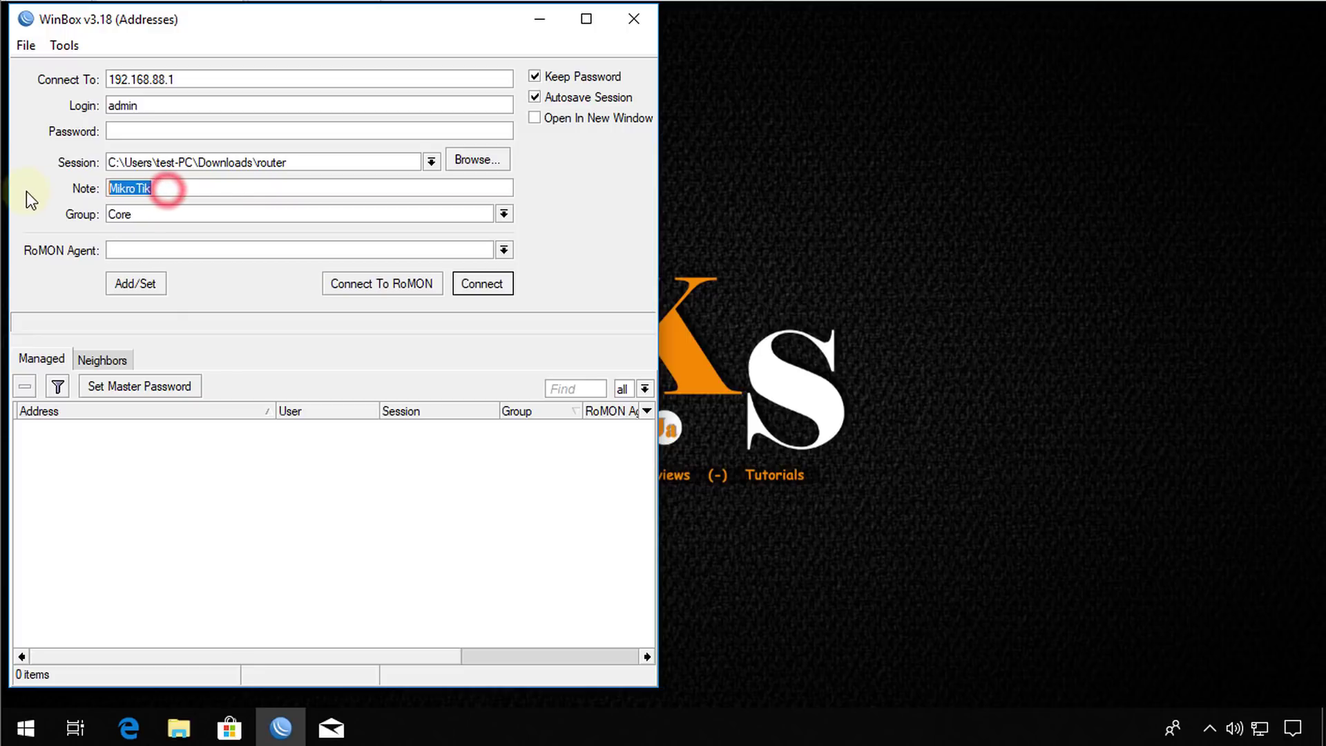
pyautogui.write('Co')
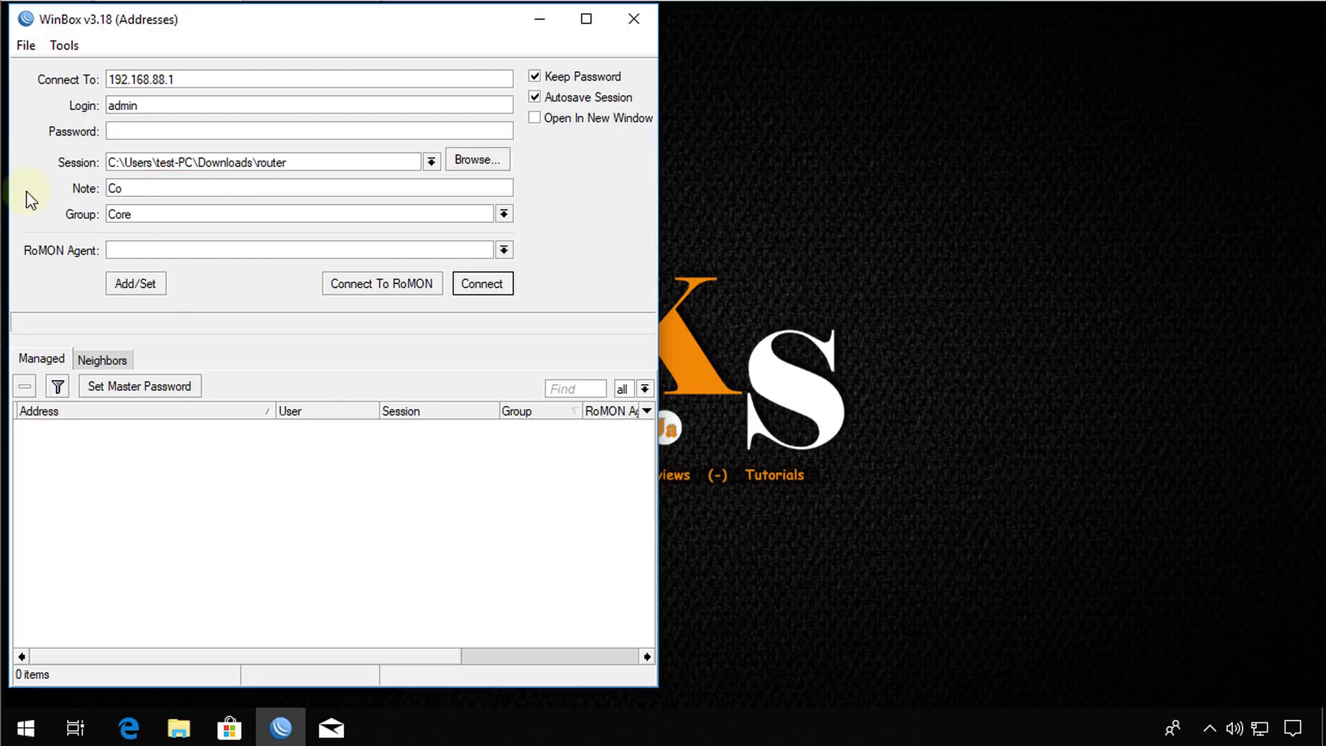
pyautogui.write('reRouter')
pyautogui.click(136, 285)
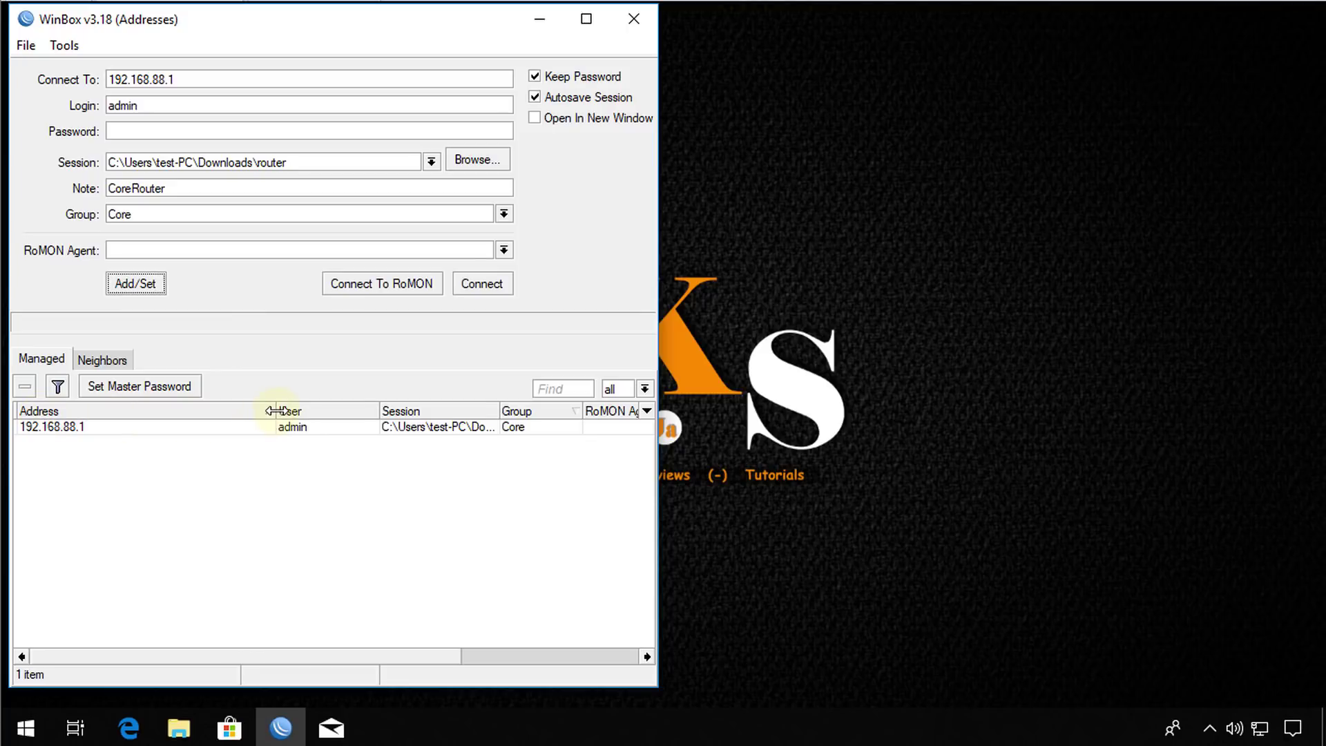
pyautogui.moveTo(275, 411); pyautogui.dragTo(152, 412)
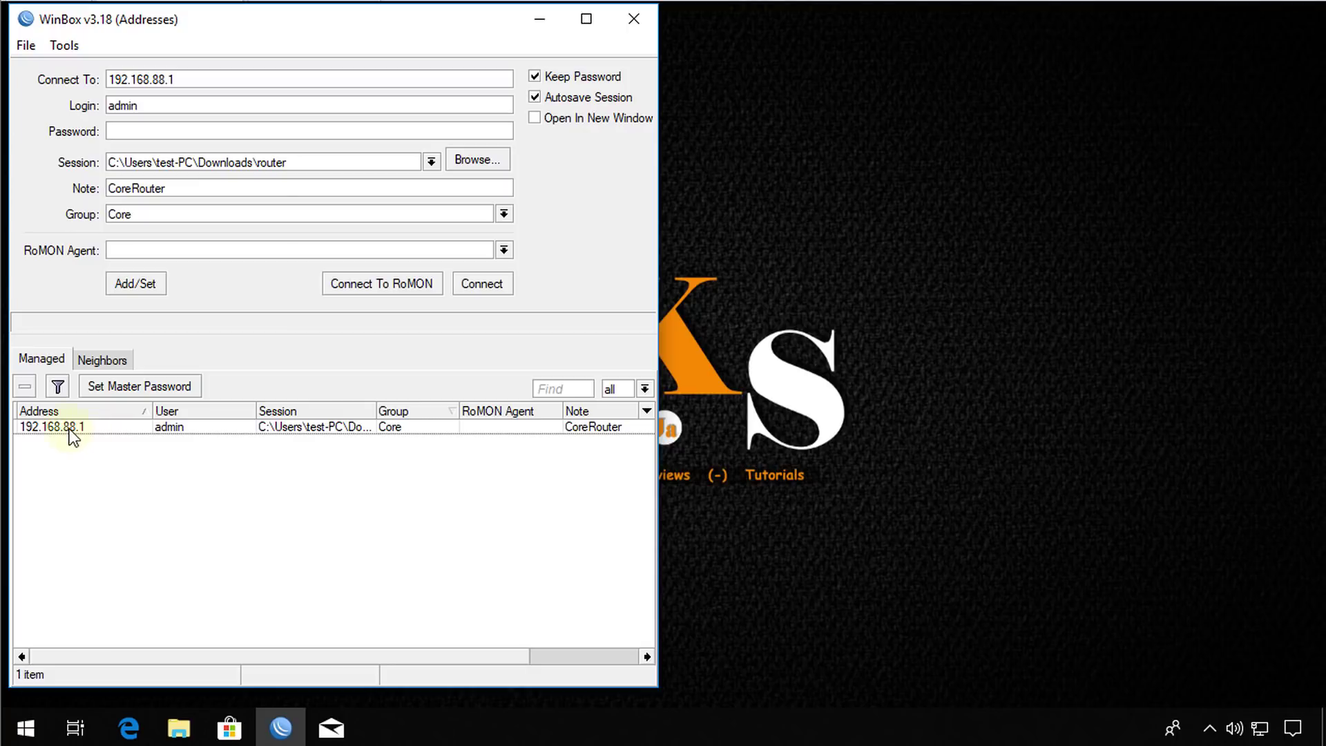
pyautogui.moveTo(376, 411); pyautogui.dragTo(455, 413)
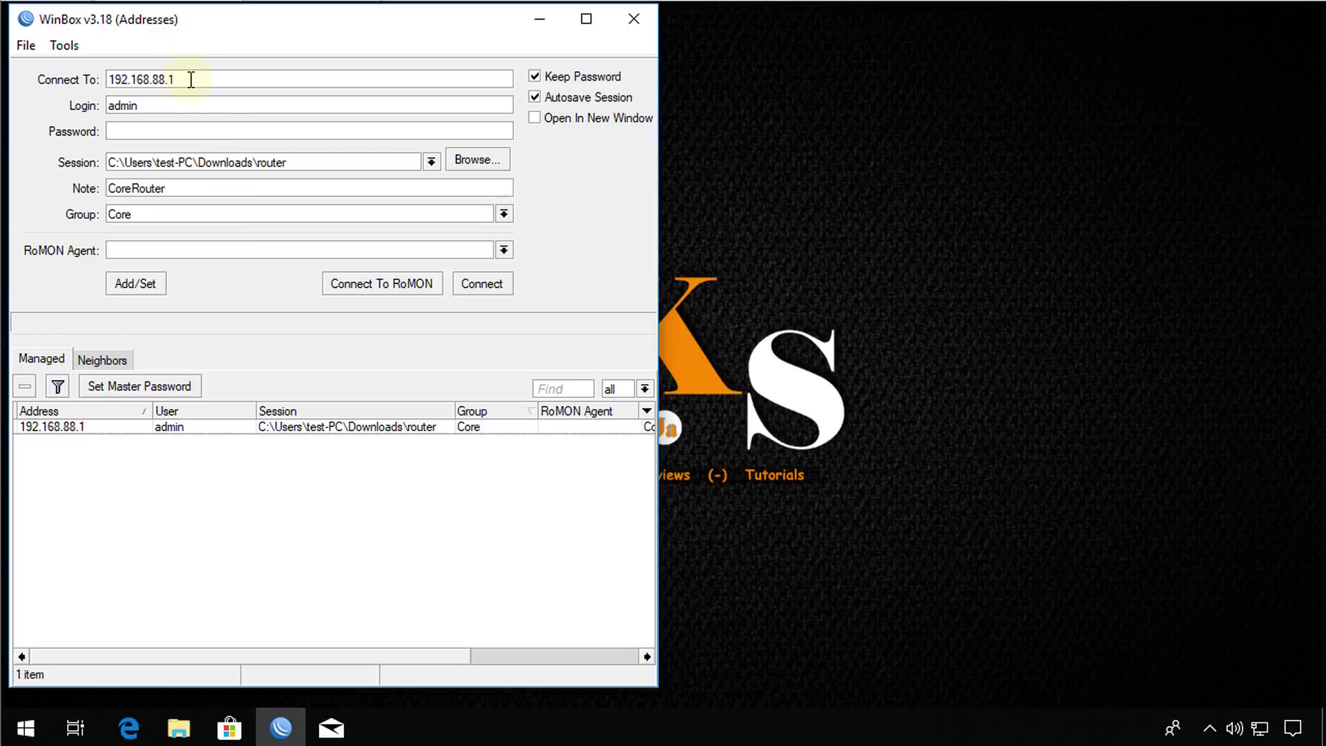
# Change the Connect To address to 192.168.88.10 and load the client.viw session file.
pyautogui.click(94, 497)
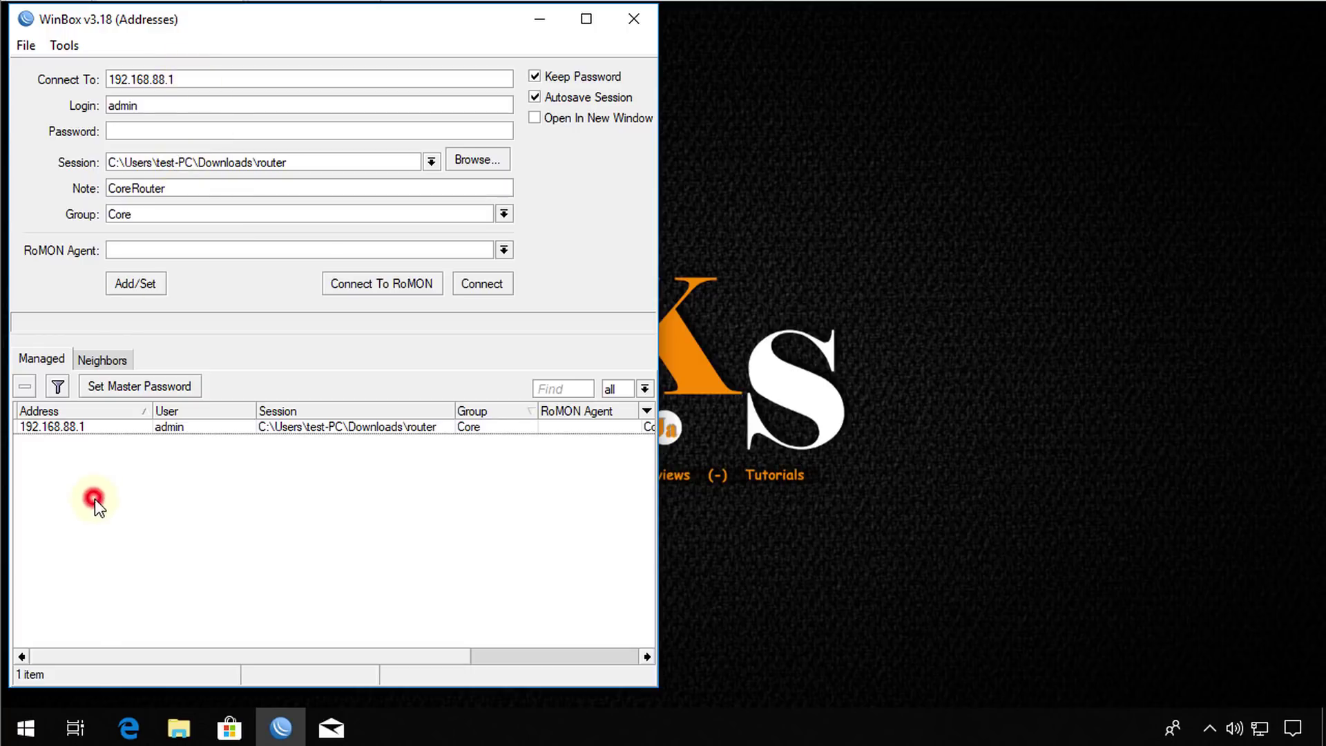
pyautogui.click(200, 82)
pyautogui.press('BackSpace')
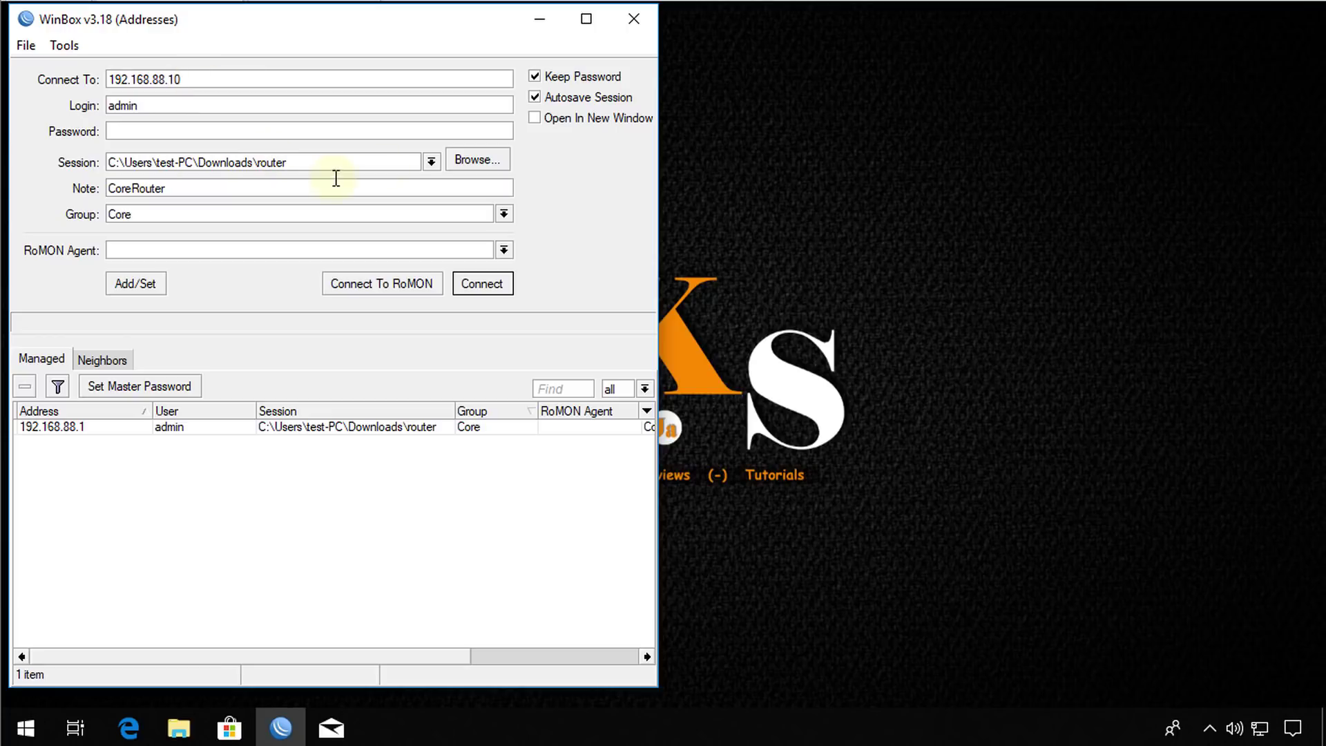
pyautogui.click(453, 165)
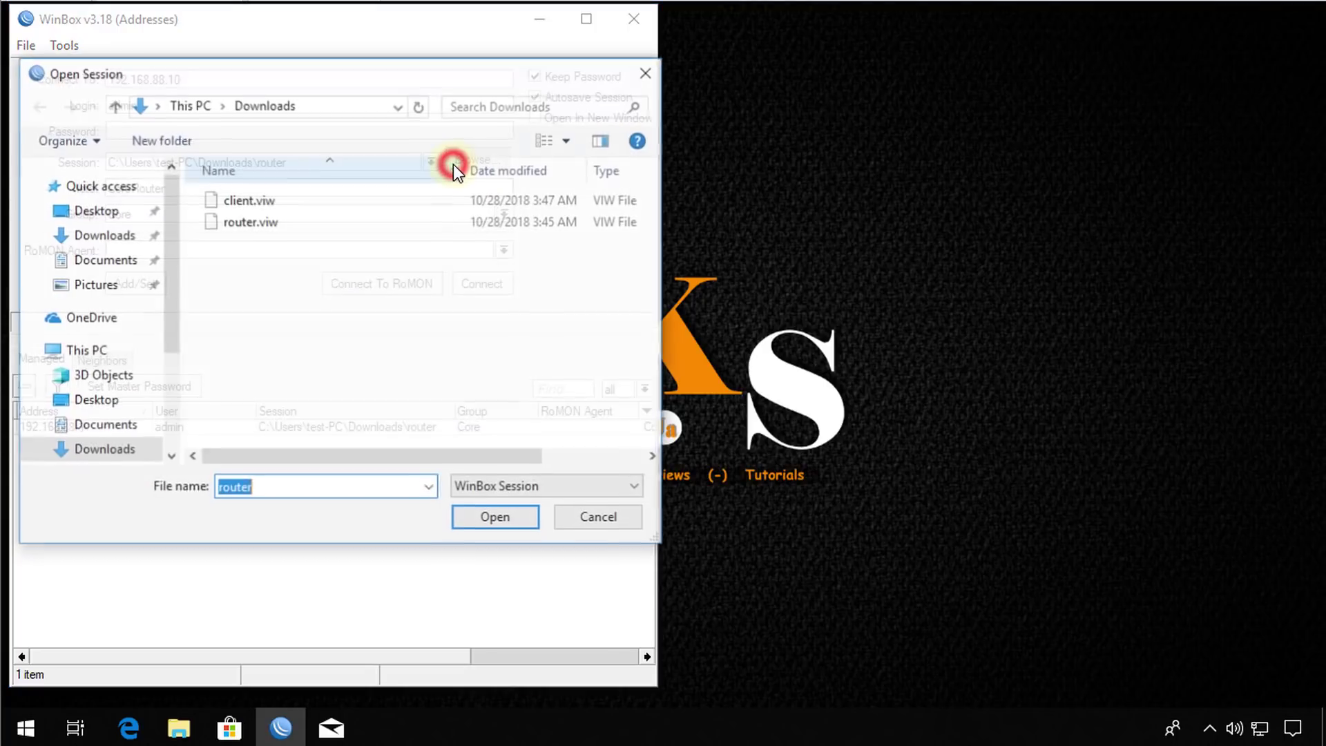
pyautogui.click(238, 200)
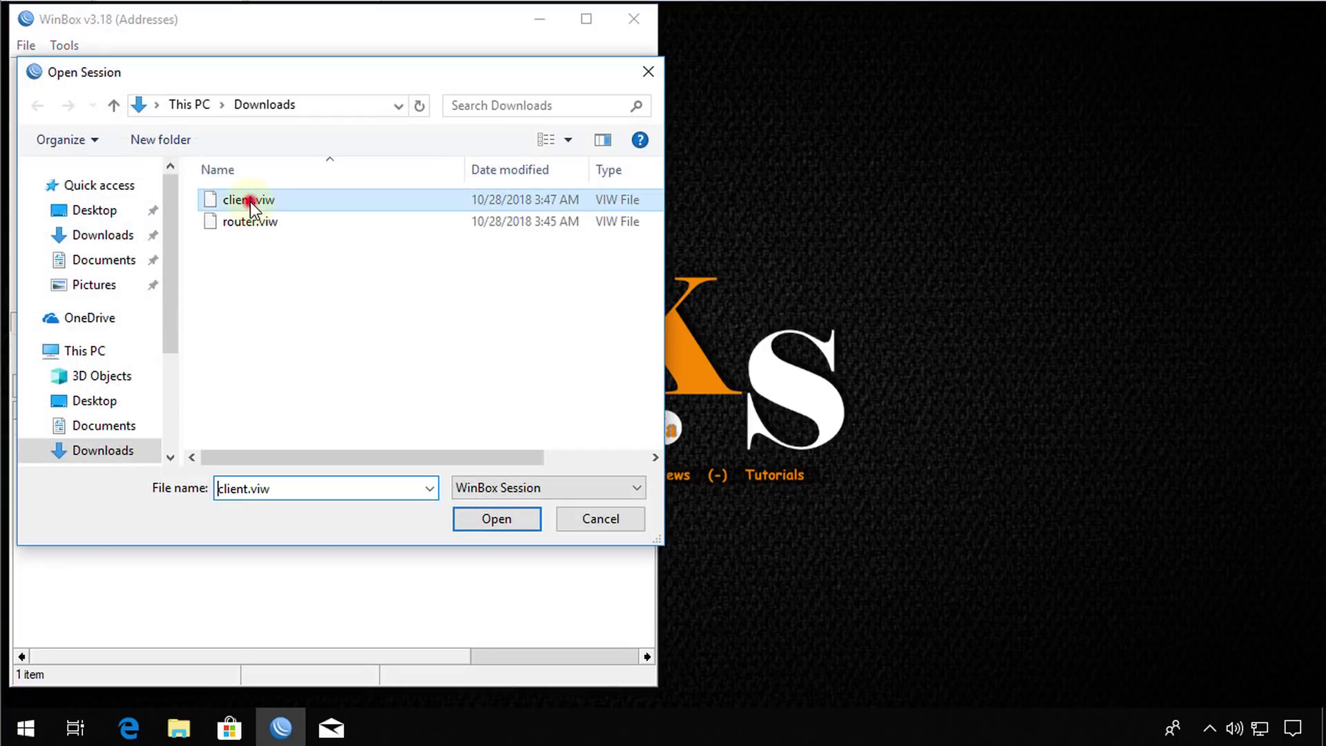
pyautogui.click(487, 526)
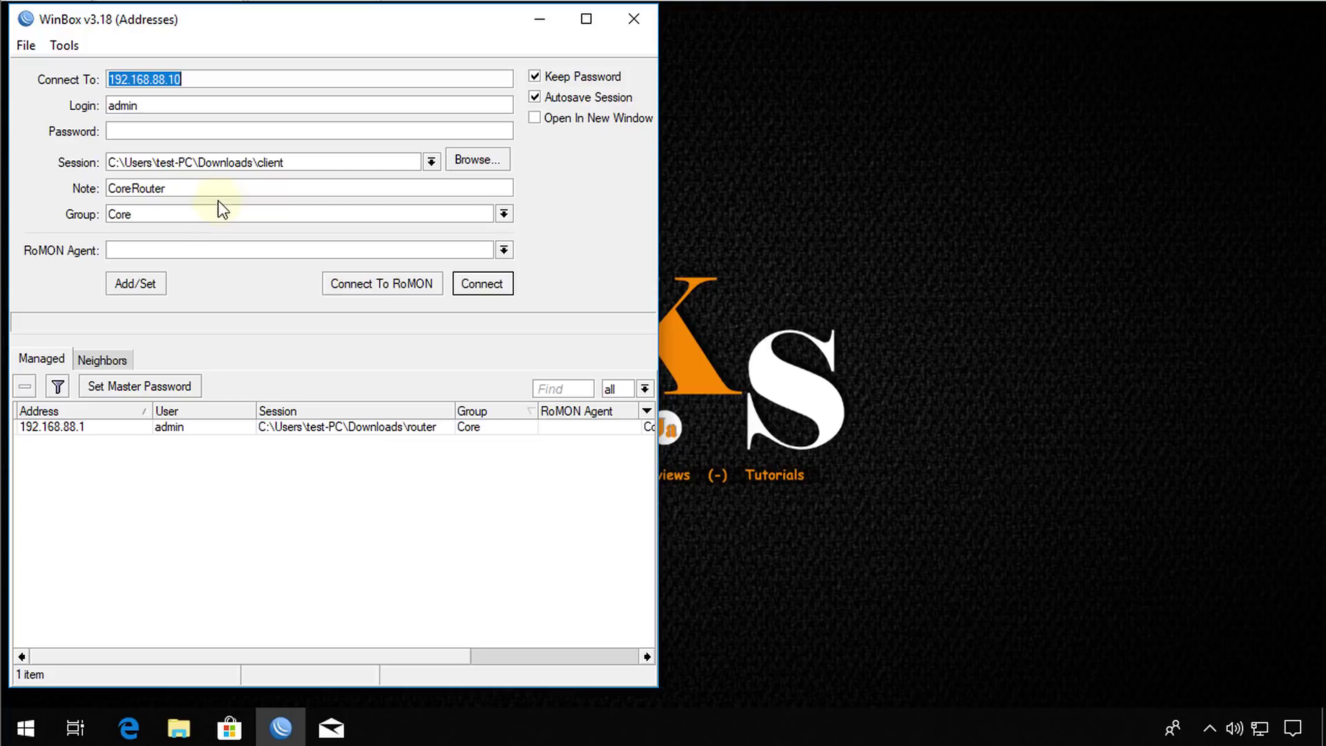
# Set note CPE and group Clients, then add the entry to the managed list.
pyautogui.moveTo(179, 189); pyautogui.dragTo(19, 190)
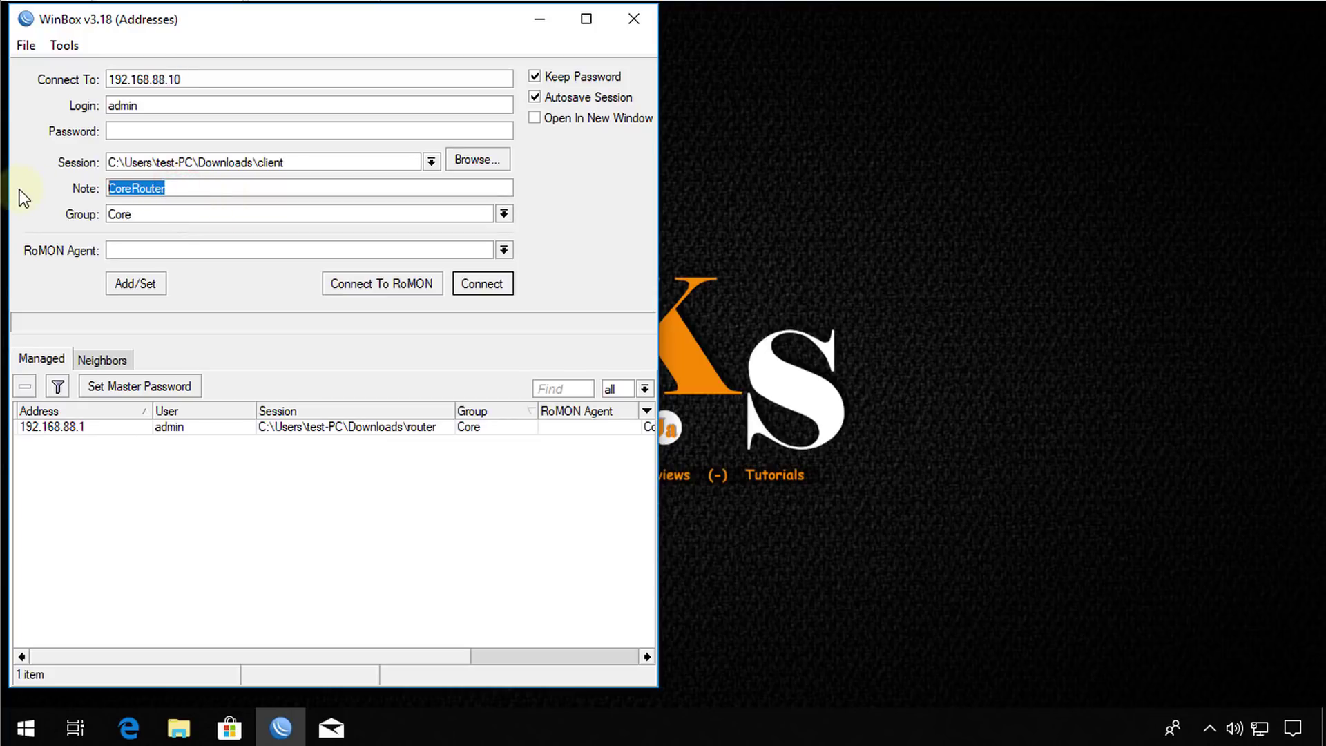
pyautogui.write('CPE')
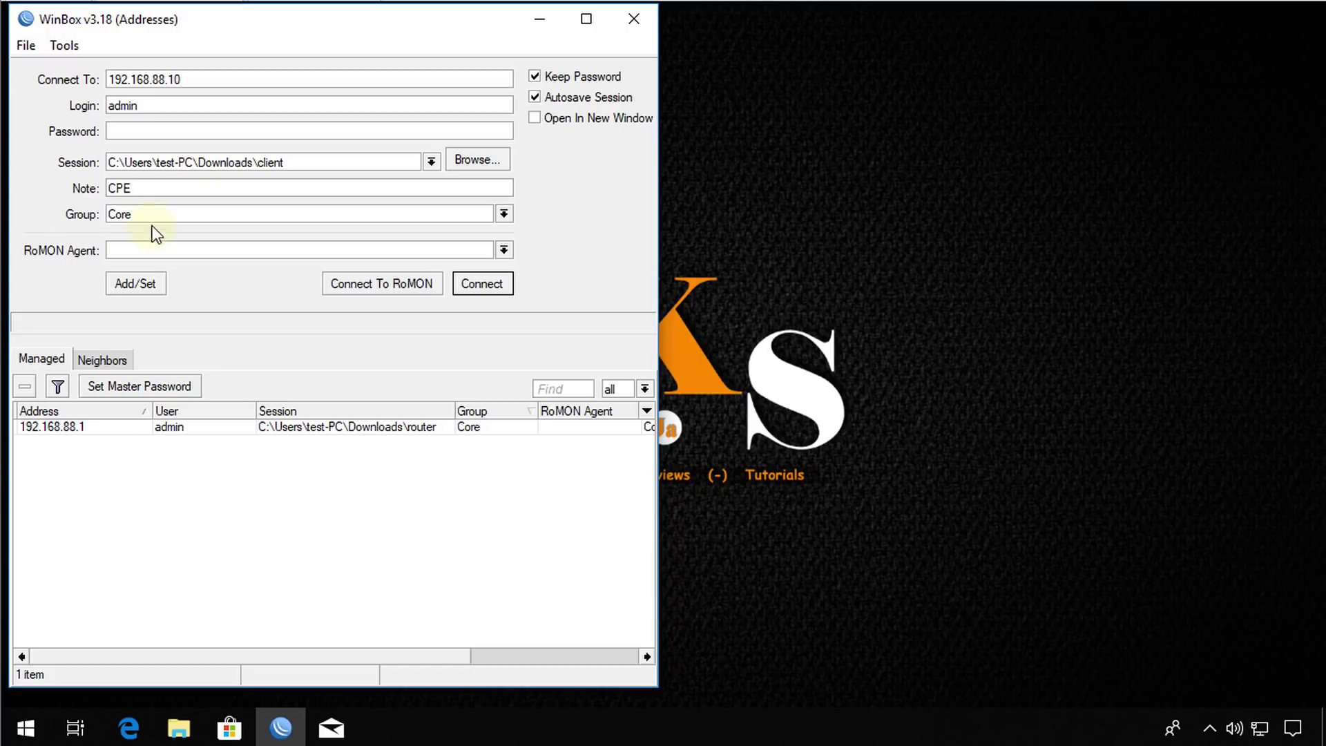
pyautogui.moveTo(156, 214); pyautogui.dragTo(51, 208)
pyautogui.write('Clients')
pyautogui.click(136, 288)
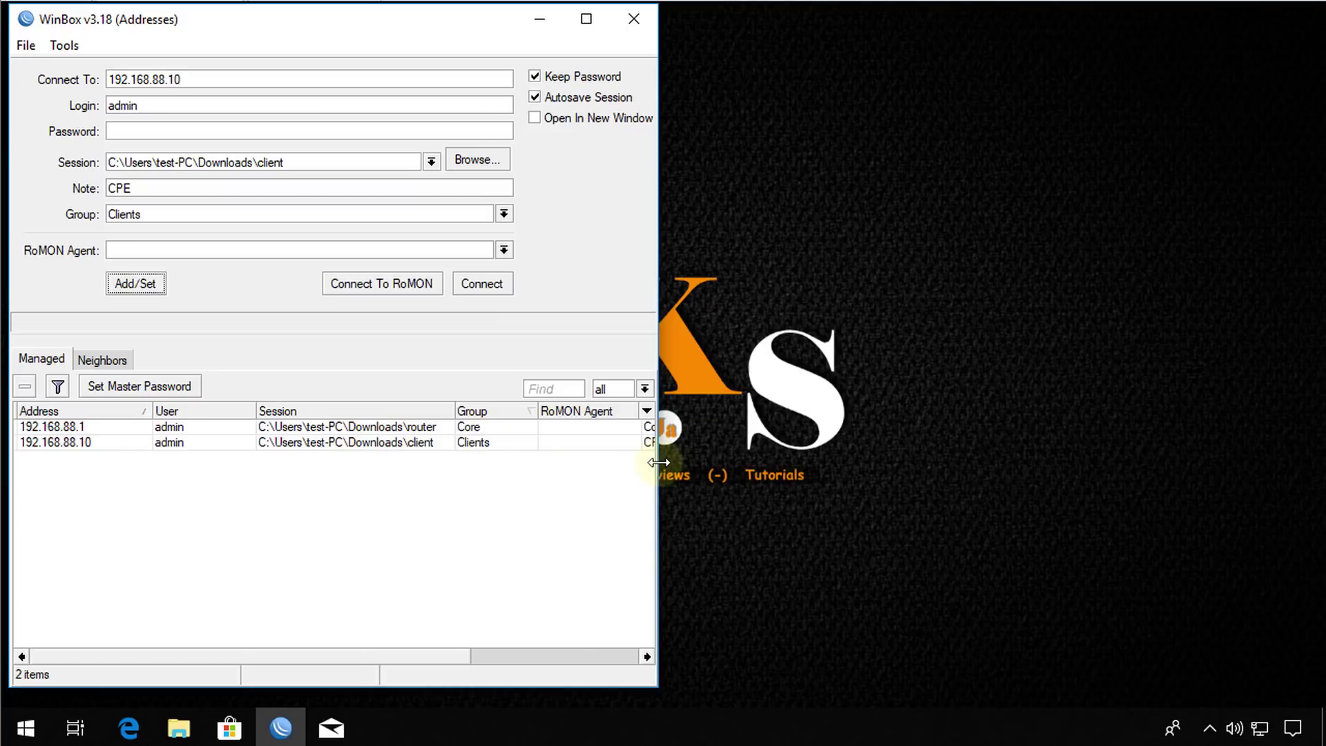
pyautogui.moveTo(658, 462); pyautogui.dragTo(770, 461)
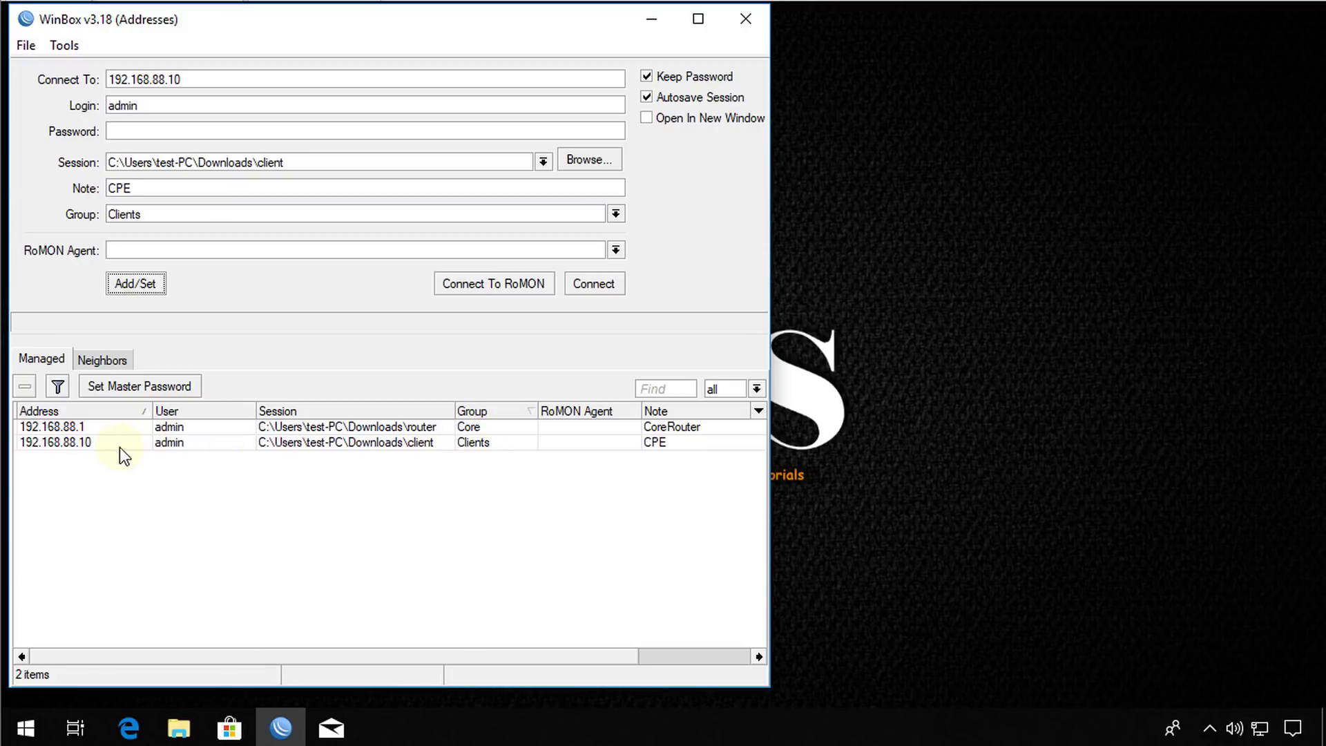
# Connect to 192.168.88.1 from its managed entry, reopening the Bridge Ports and Wireless Tables panels.
pyautogui.click(375, 426)
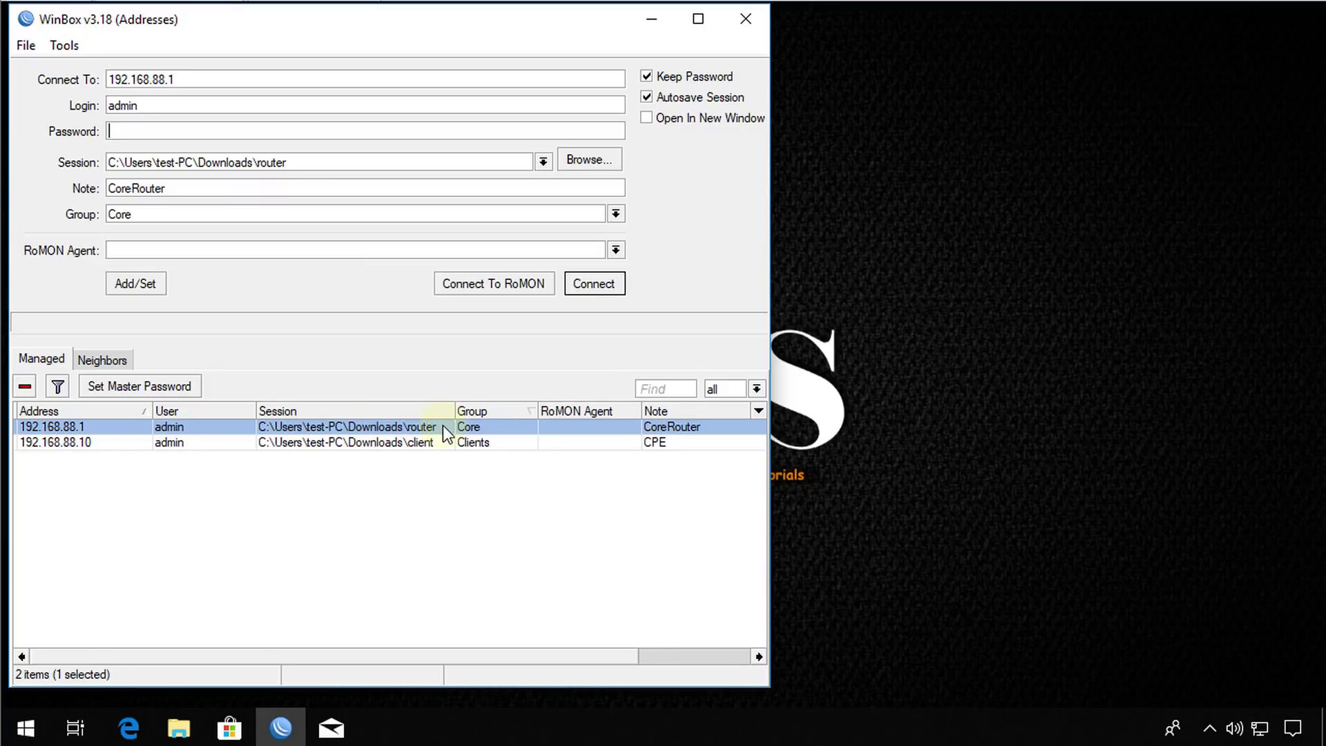
pyautogui.click(615, 291)
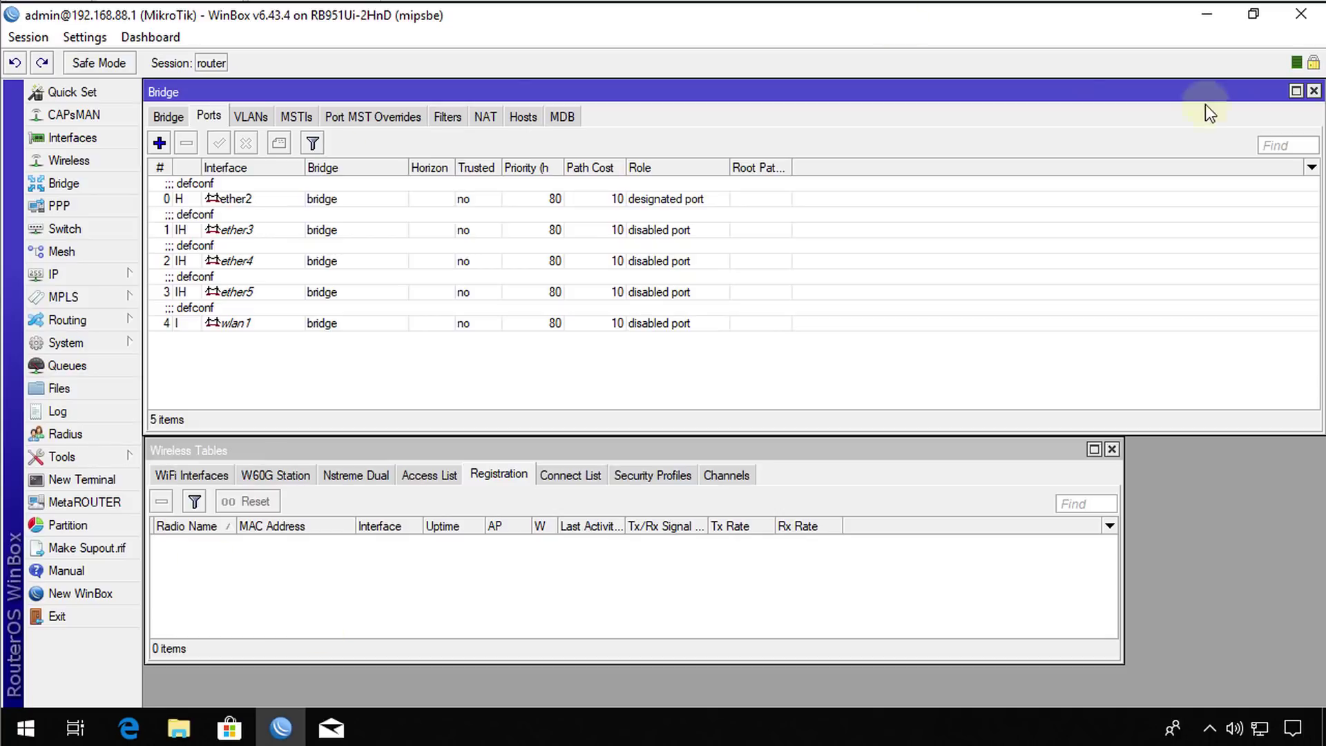
# Close the router session and load the 192.168.88.10 entry into the login form.
pyautogui.click(1302, 19)
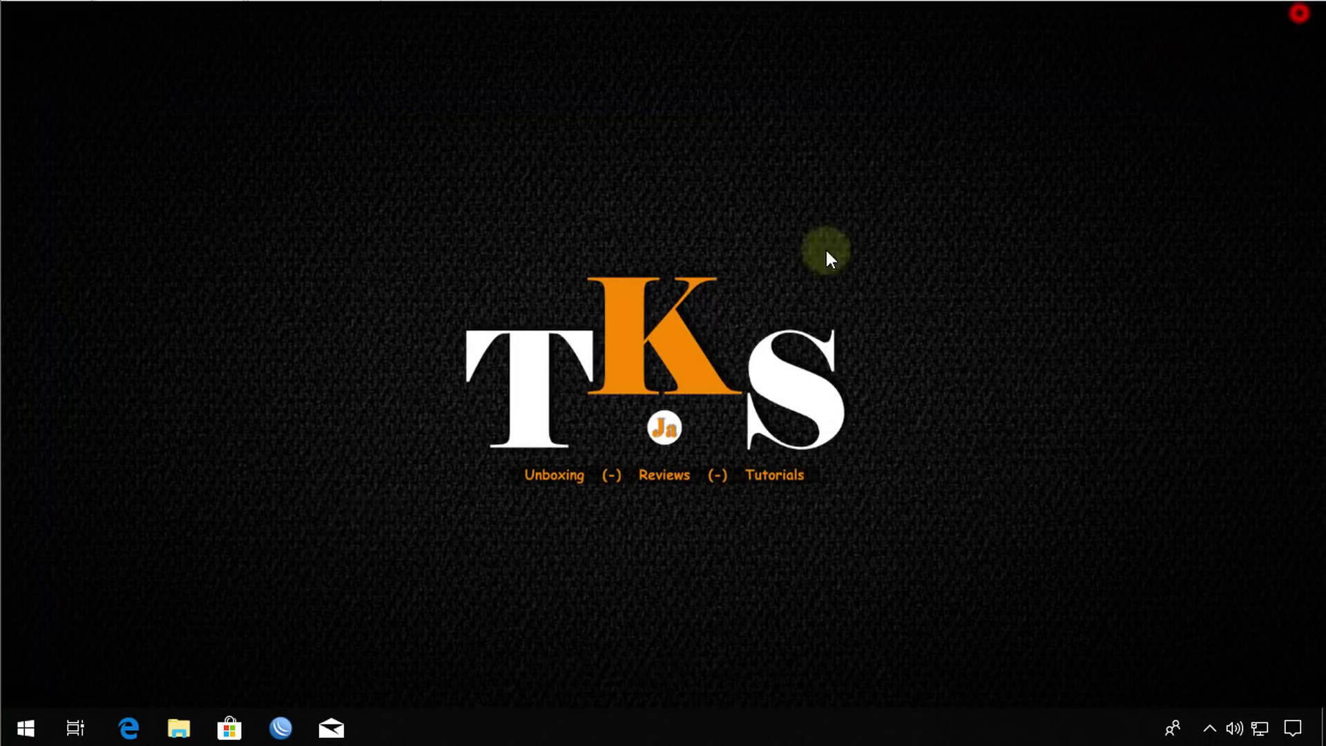
pyautogui.click(283, 726)
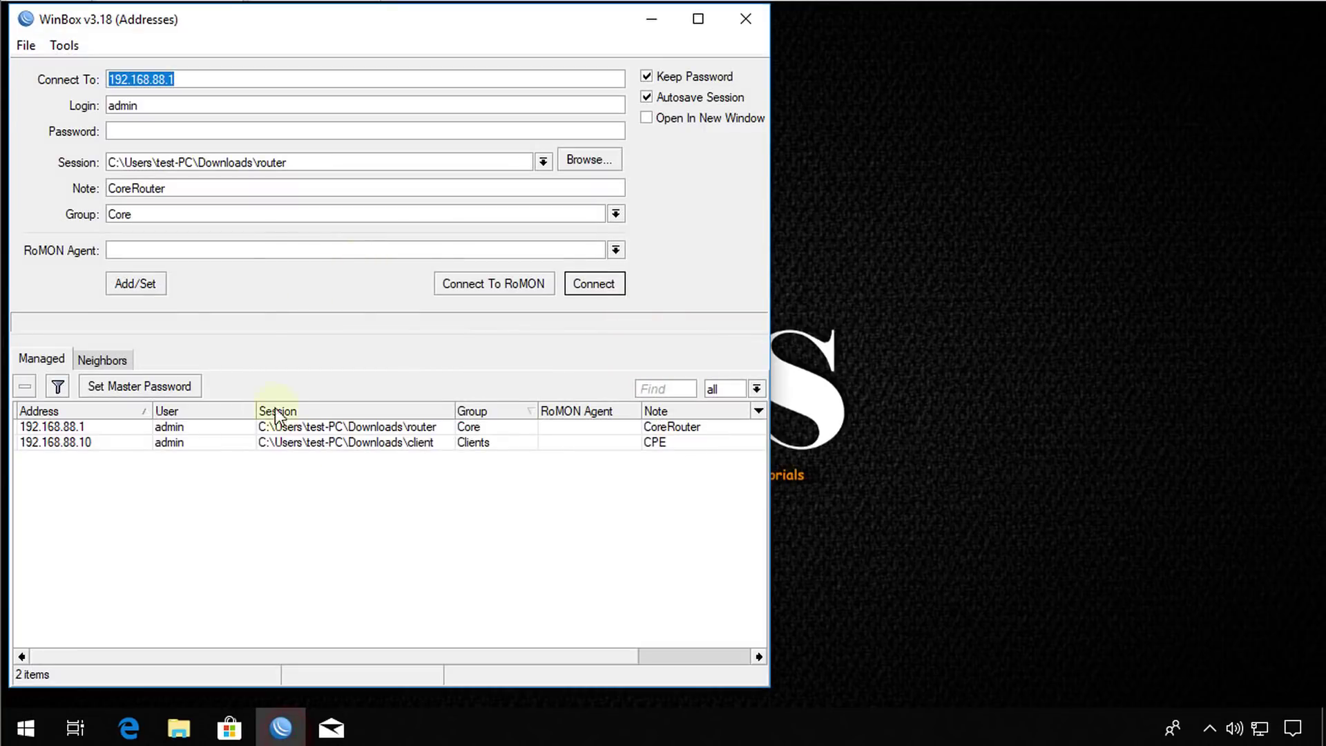
pyautogui.click(374, 441)
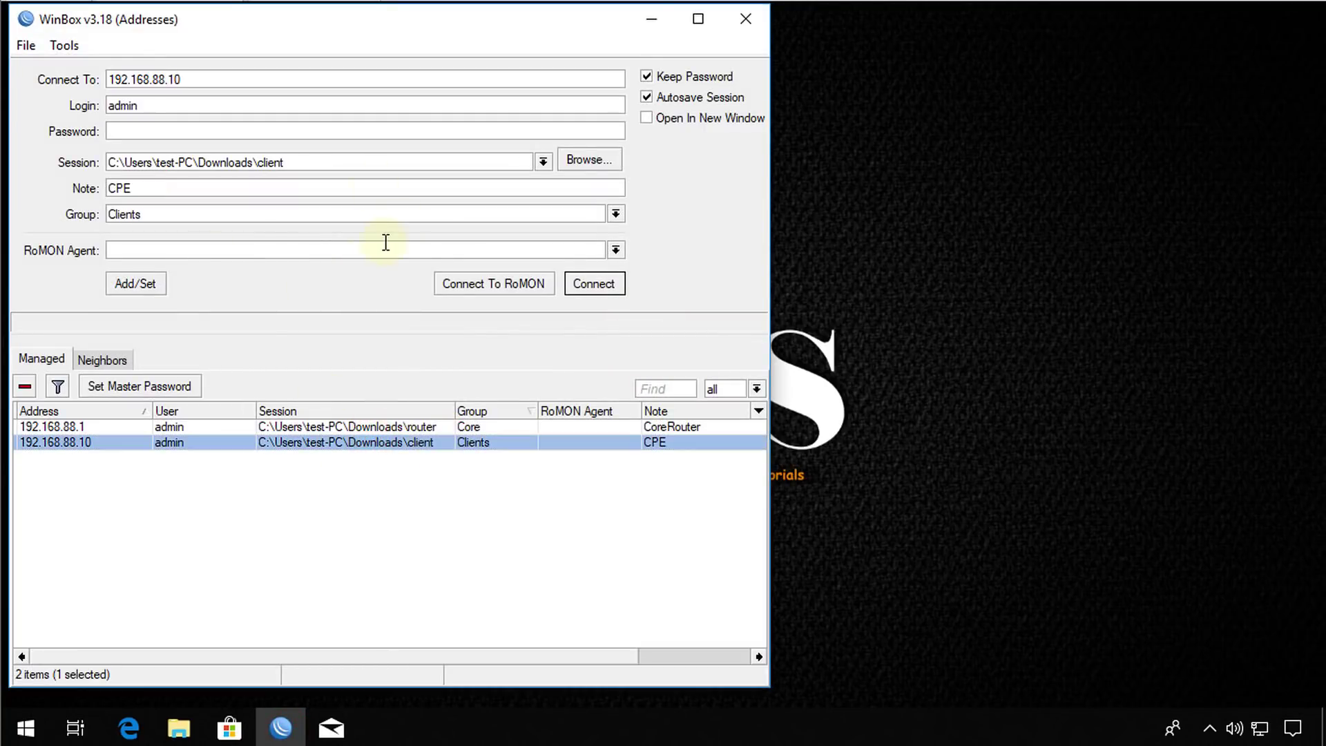